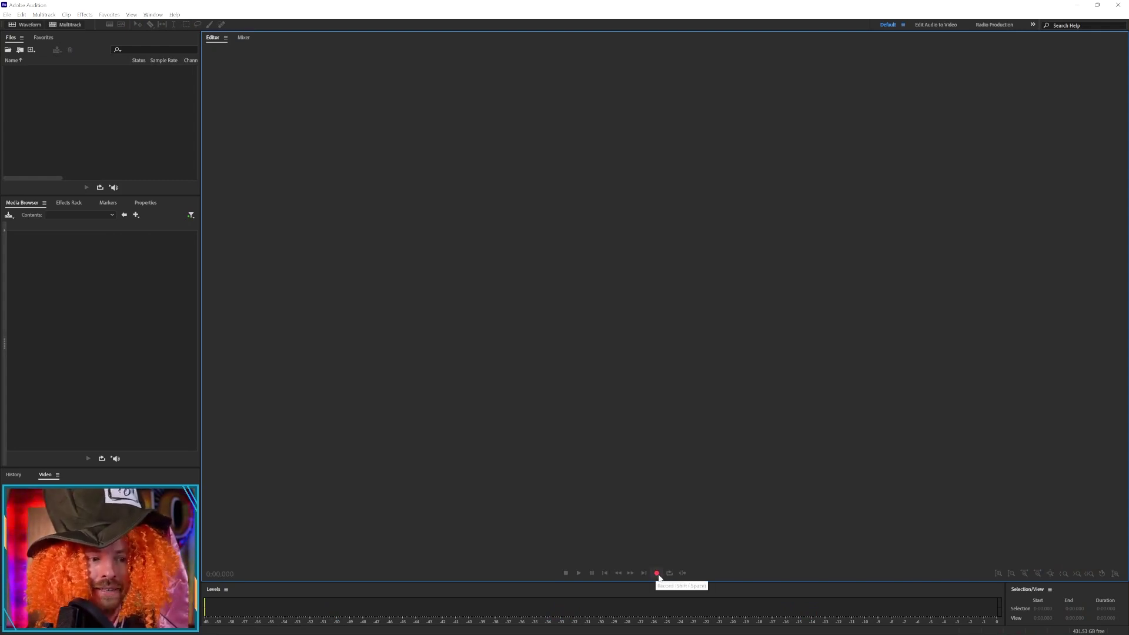
Step: Record a roughly 10-second mono voice take into the new file Untitled 5
{"action": "left_click", "coordinate": [657, 574]}
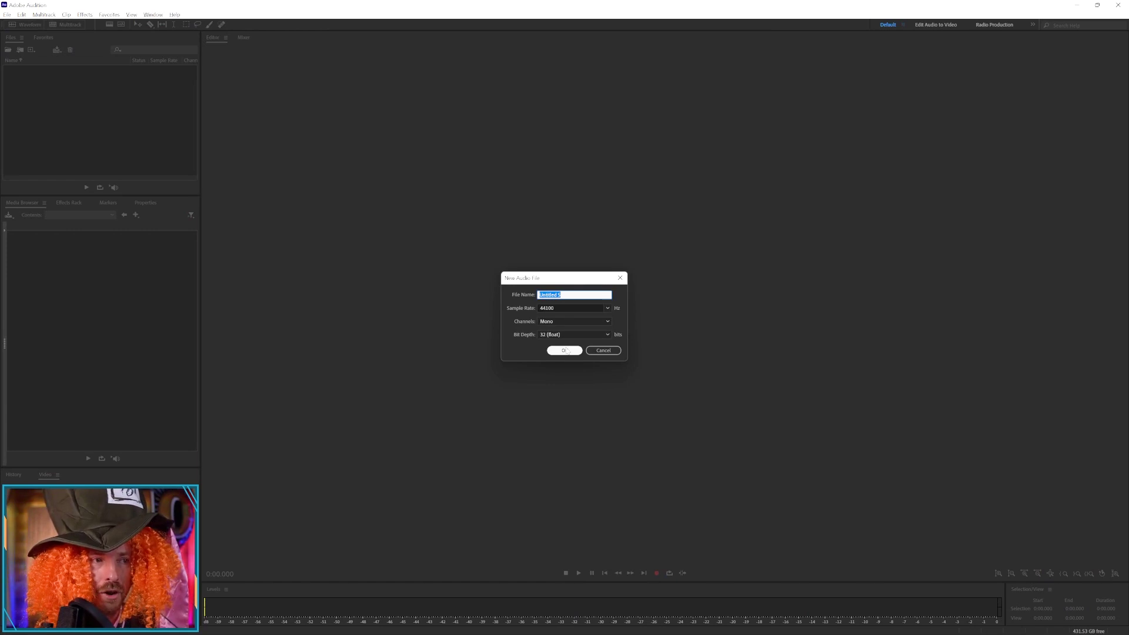
{"action": "left_click", "coordinate": [566, 350]}
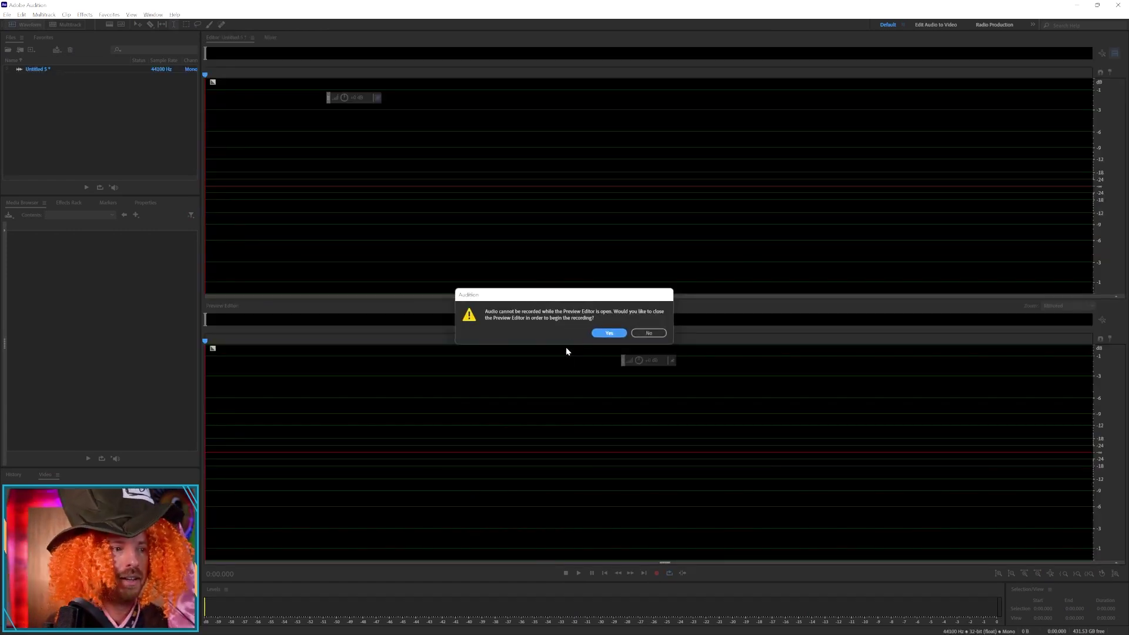
{"action": "left_click", "coordinate": [599, 334]}
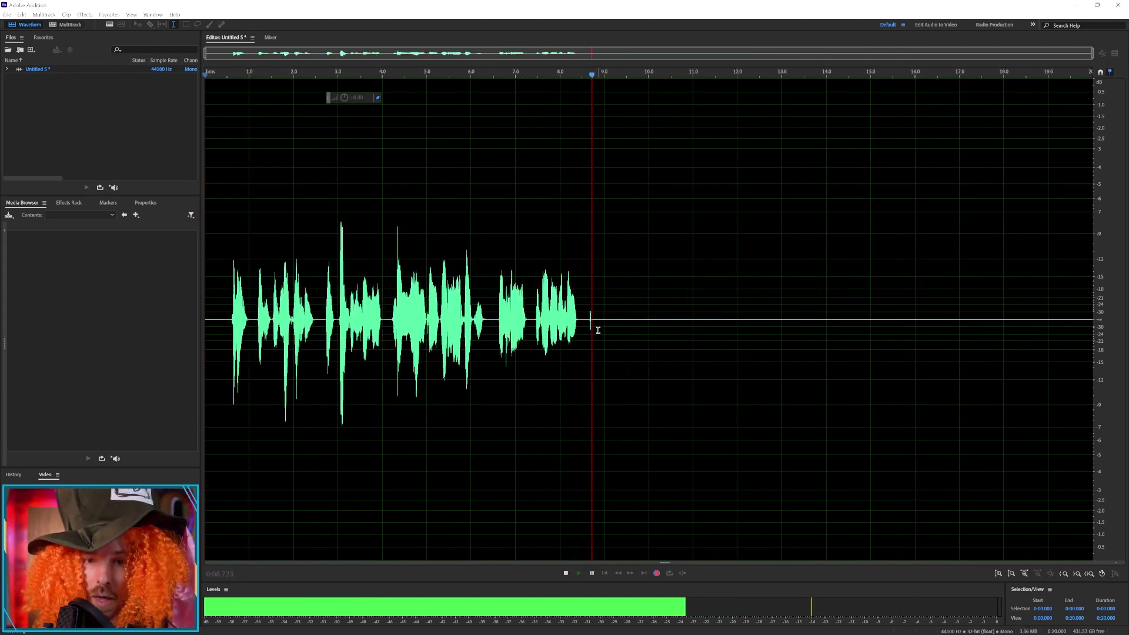
{"action": "key", "text": "space"}
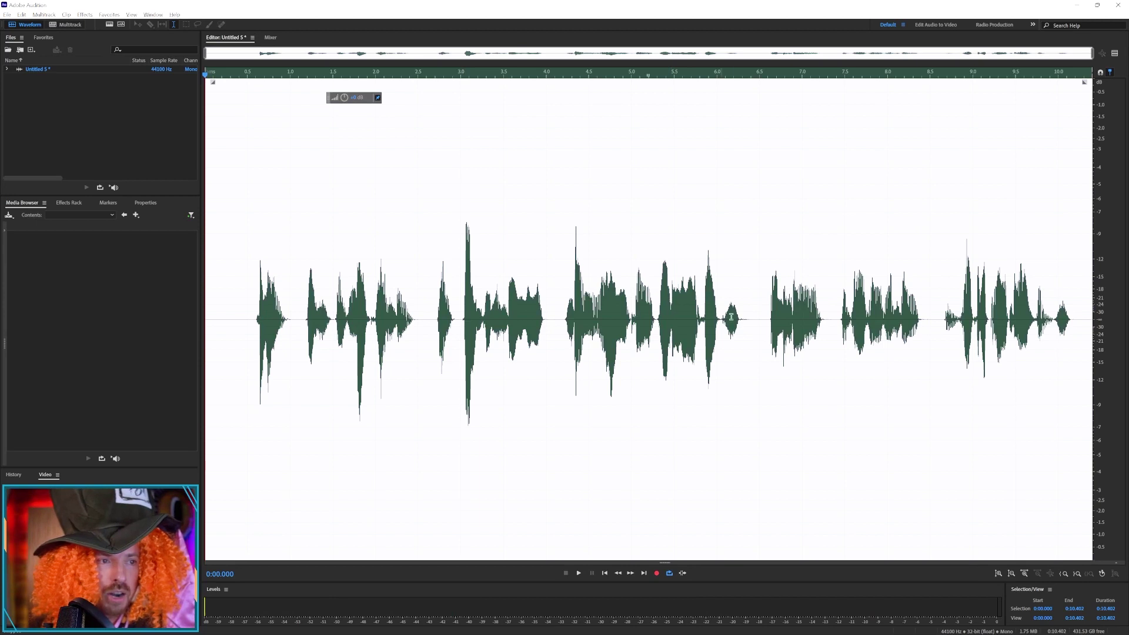
{"action": "left_click", "coordinate": [756, 309]}
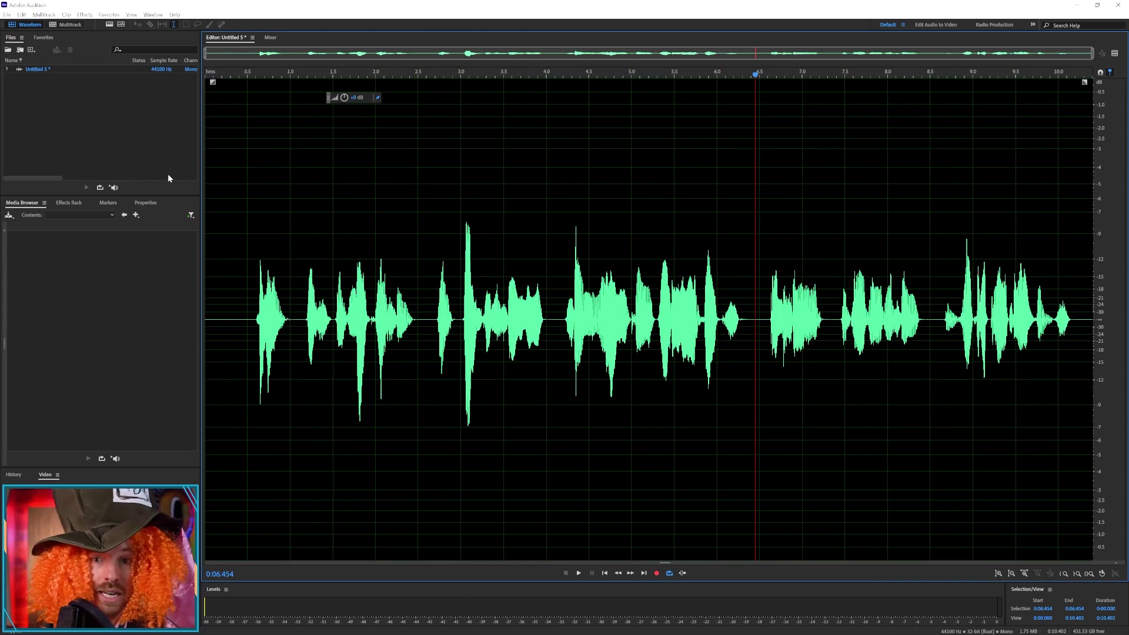
{"action": "left_click", "coordinate": [84, 14]}
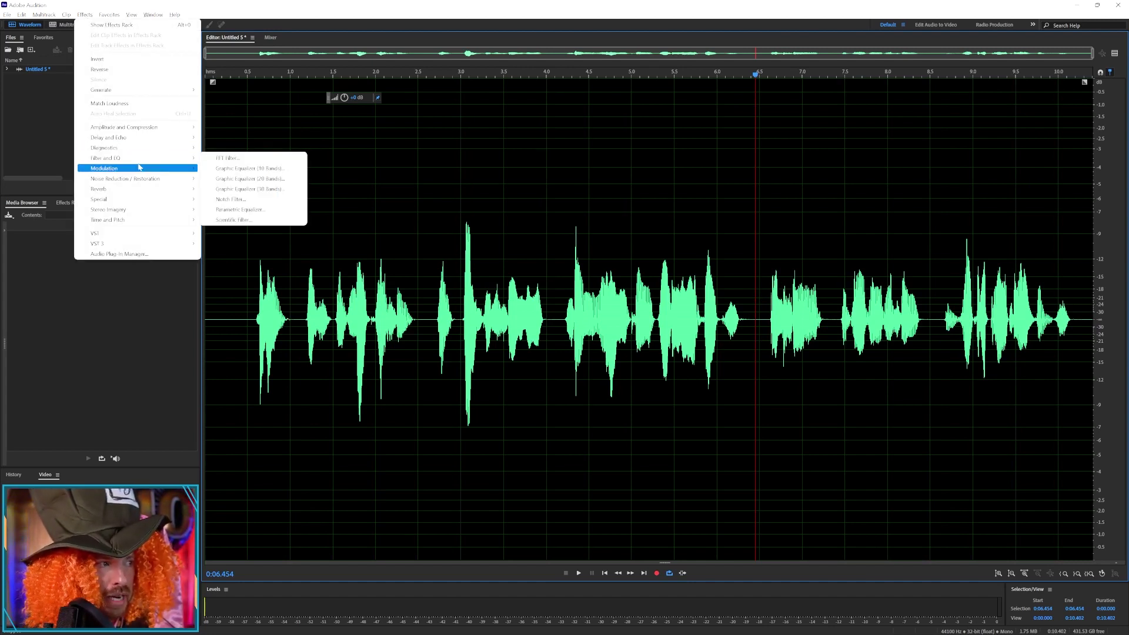
{"action": "mouse_move", "coordinate": [135, 168]}
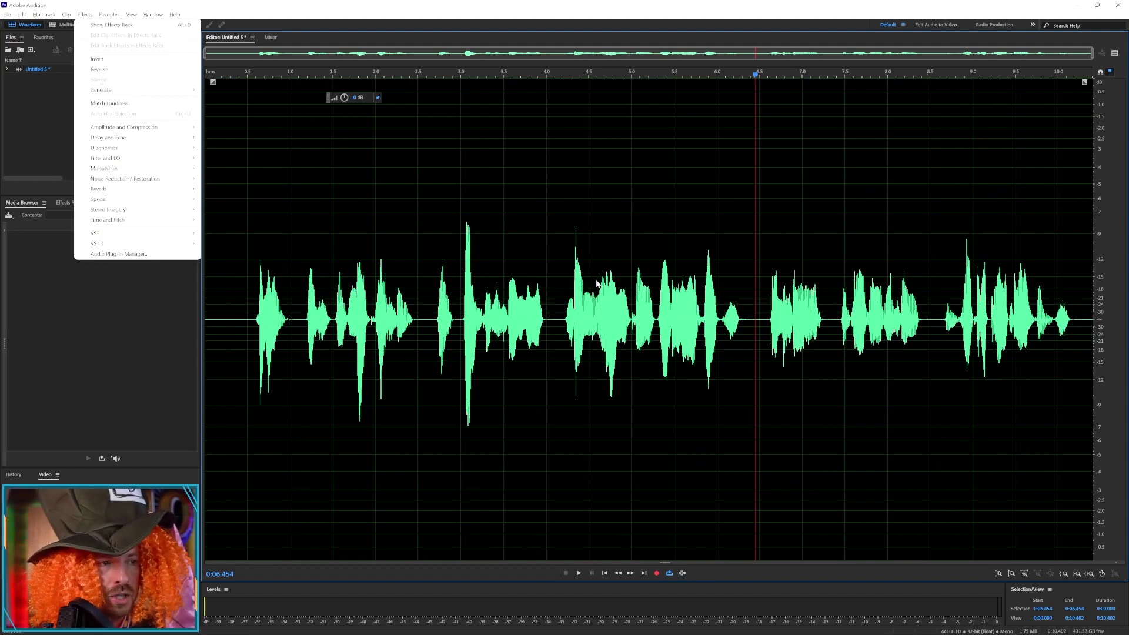
{"action": "left_click", "coordinate": [557, 294]}
{"action": "left_click", "coordinate": [550, 289]}
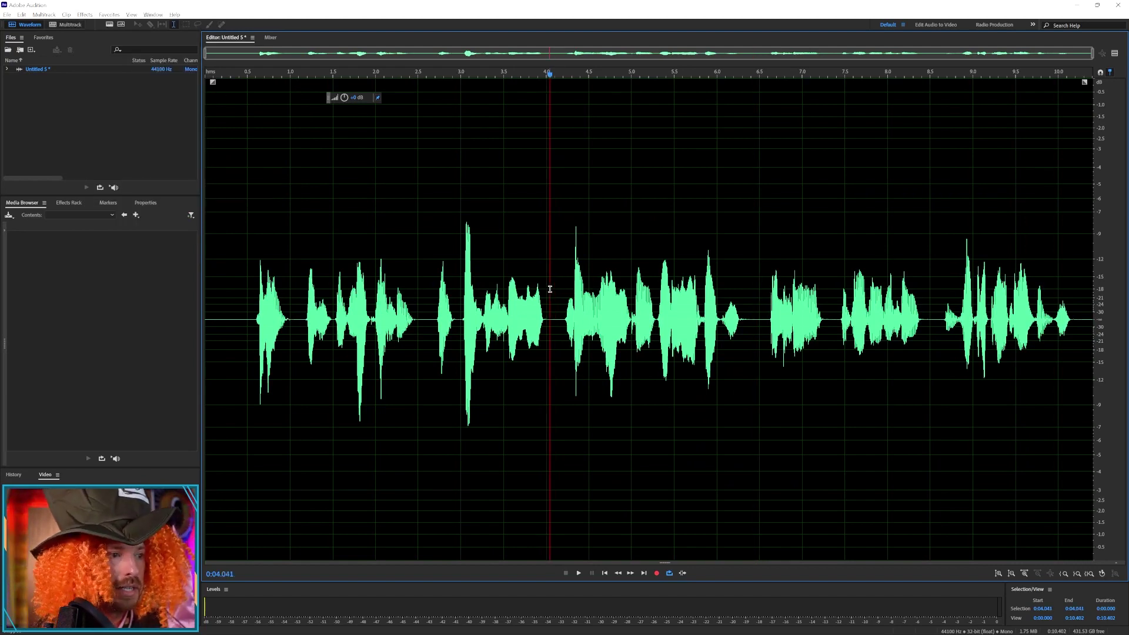
Step: Create a new six-track multitrack session named VO FX
{"action": "left_click", "coordinate": [66, 24]}
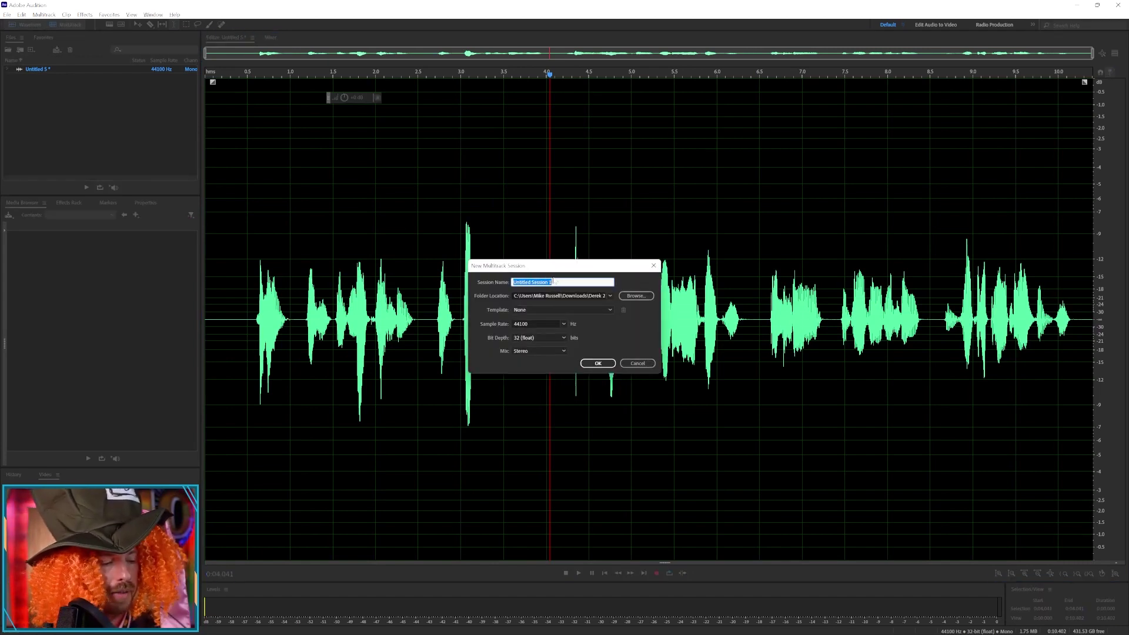
{"action": "type", "text": "VO"}
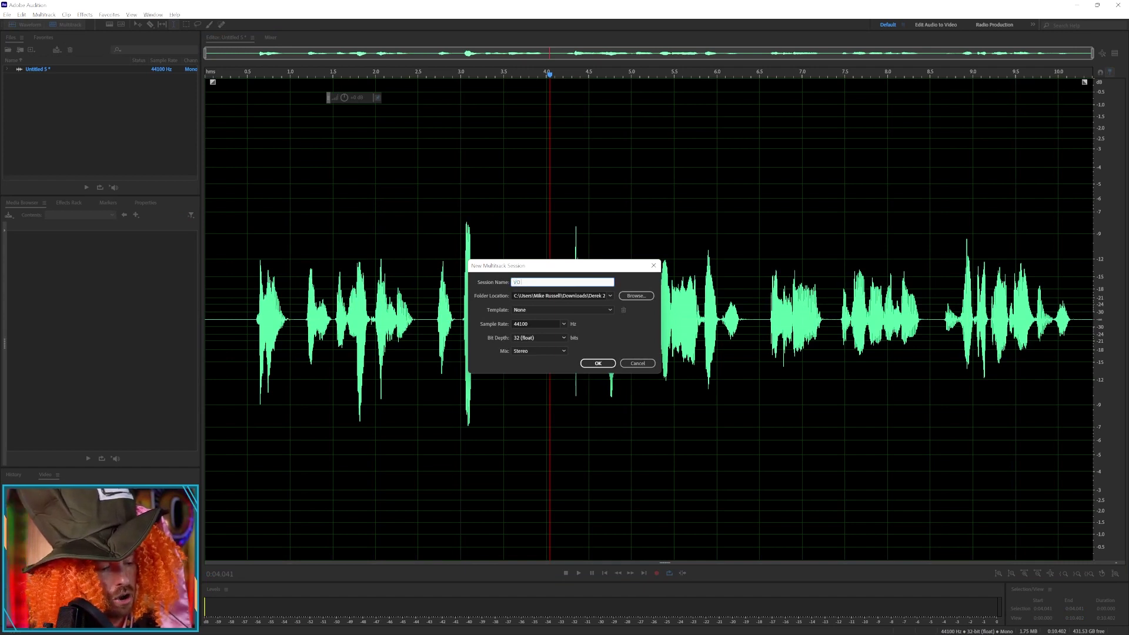
{"action": "type", "text": " FX"}
{"action": "key", "text": "Return"}
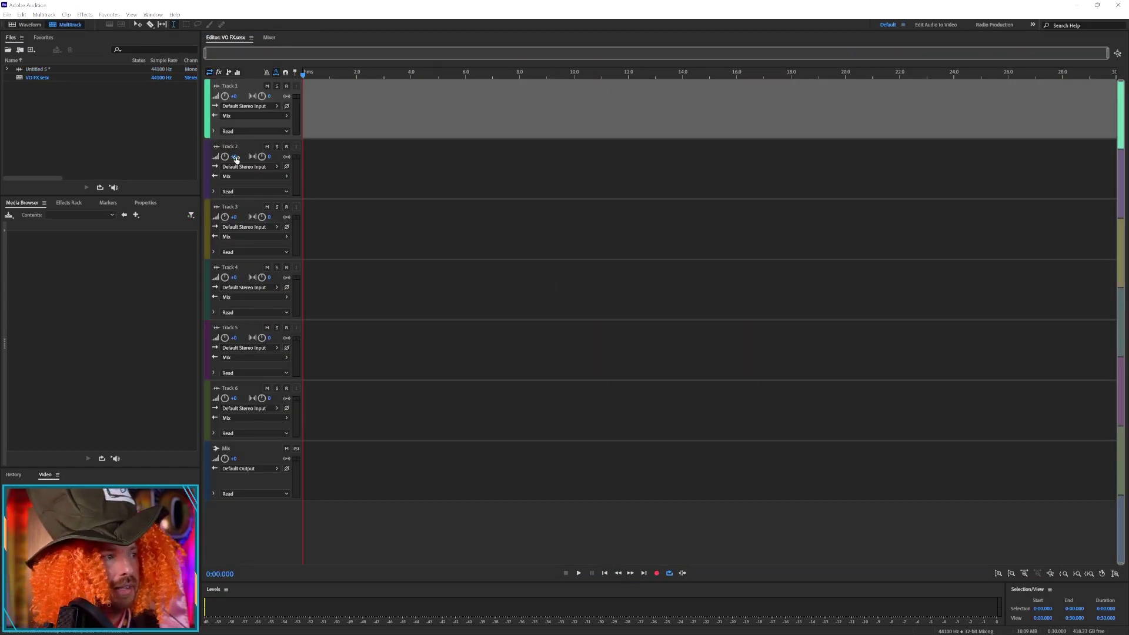
Step: Place the Untitled 5 take on Track 1 and play it back
{"action": "left_click_drag", "start_coordinate": [36, 71], "coordinate": [306, 131]}
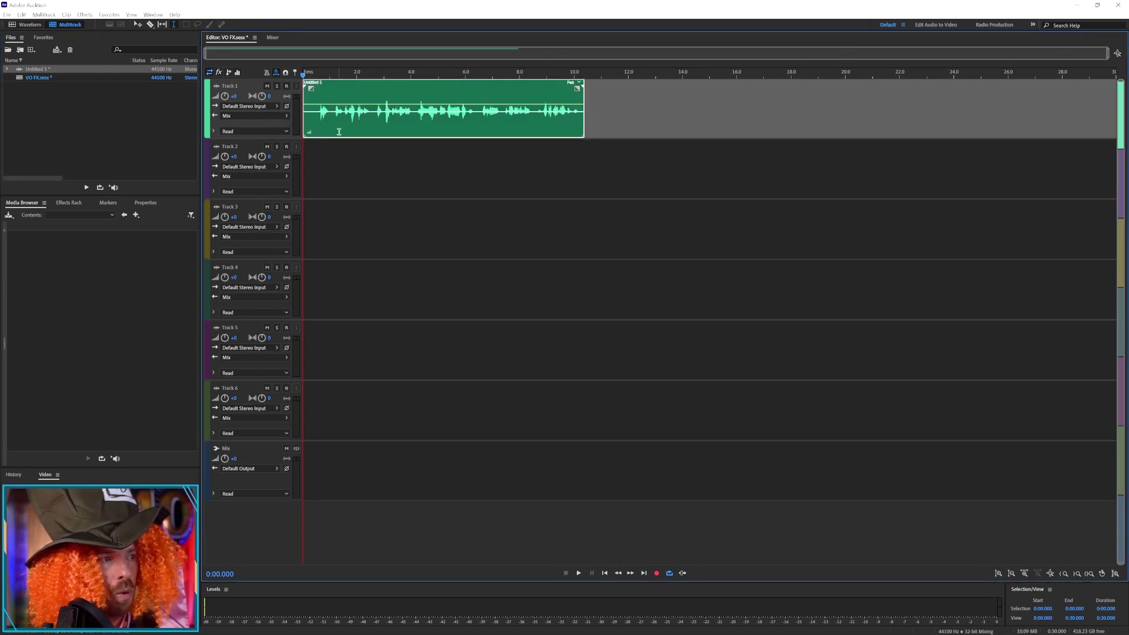
{"action": "left_click", "coordinate": [319, 123]}
{"action": "key", "text": "space"}
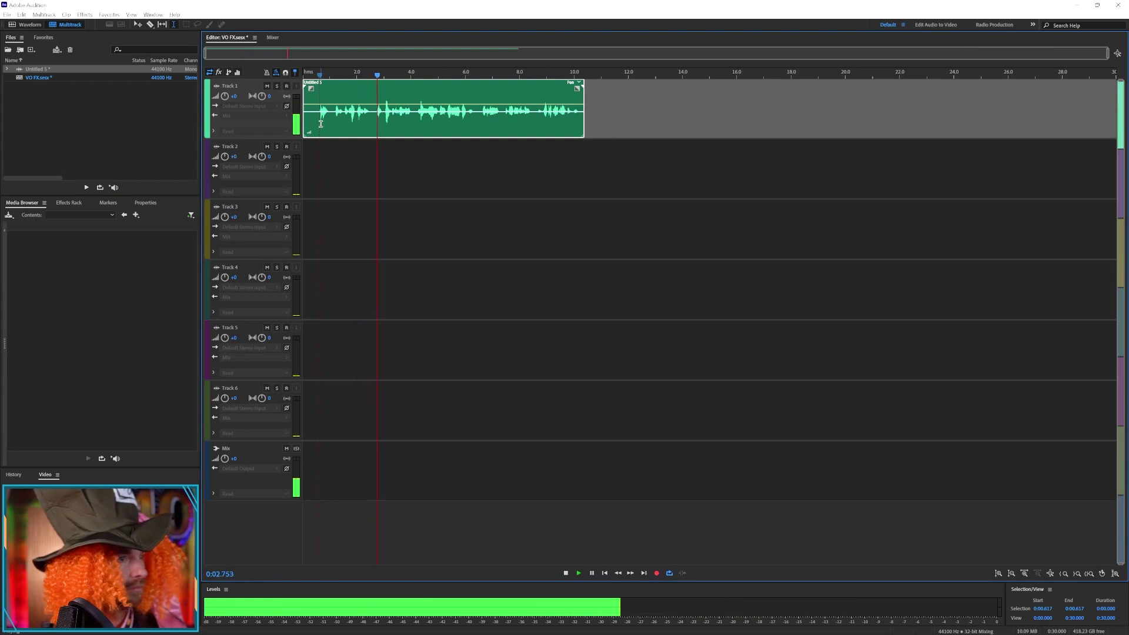
{"action": "key", "text": "space"}
Step: Raise the Track 1 clip volume, then mark and play a range around 1–2.6 s
{"action": "left_click_drag", "start_coordinate": [309, 133], "coordinate": [315, 130]}
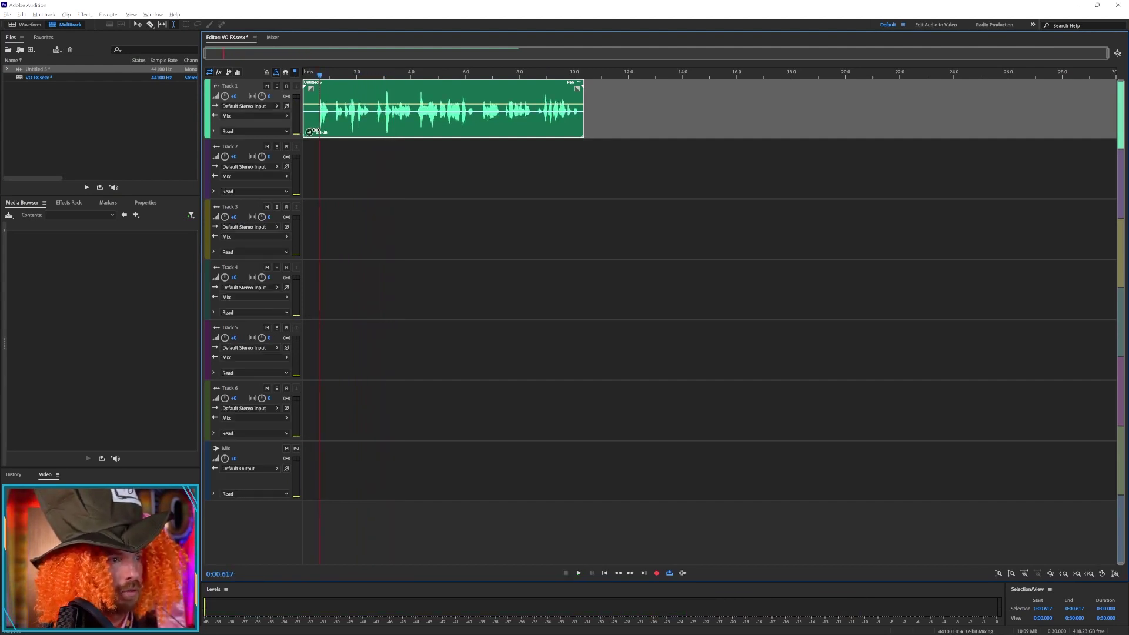
{"action": "key", "text": "space"}
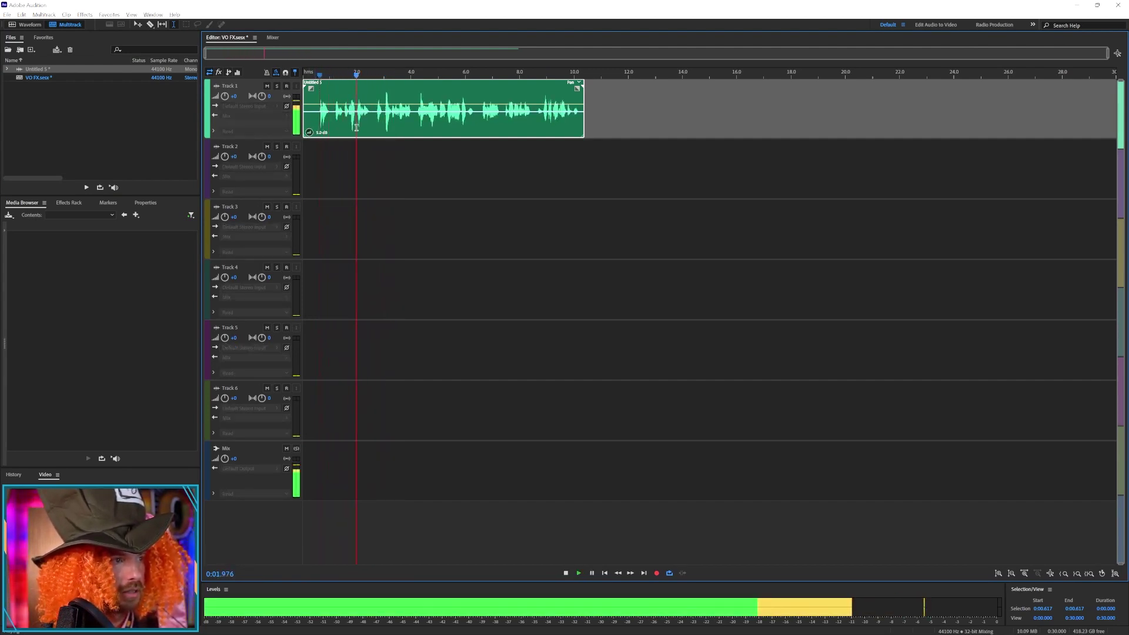
{"action": "key", "text": "space"}
{"action": "left_click_drag", "start_coordinate": [332, 120], "coordinate": [373, 121]}
{"action": "key", "text": "space"}
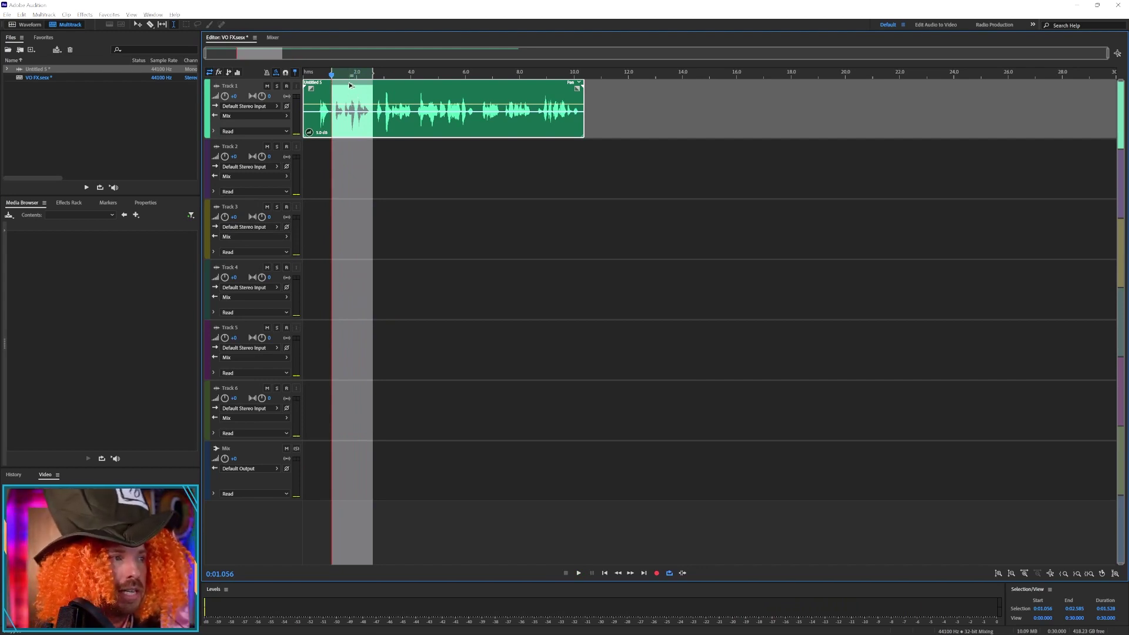
Step: Split the clip at the 1–2.6 s range and move the middle slice to Track 2
{"action": "key", "text": "ctrl+k"}
{"action": "left_click_drag", "start_coordinate": [351, 114], "coordinate": [342, 212]}
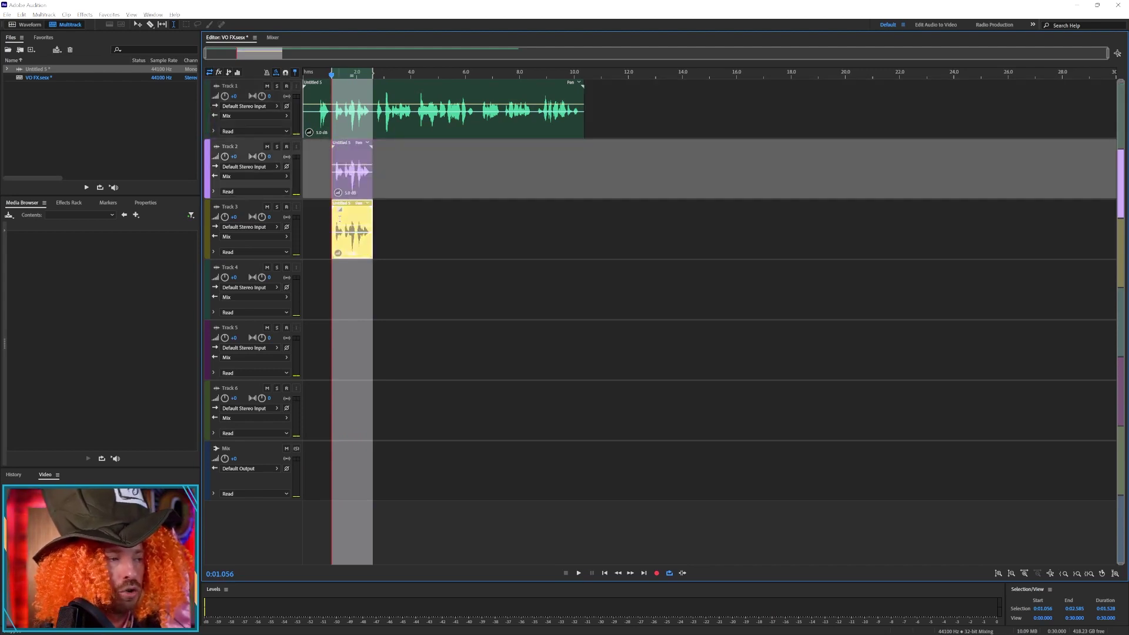
{"action": "key", "text": "space"}
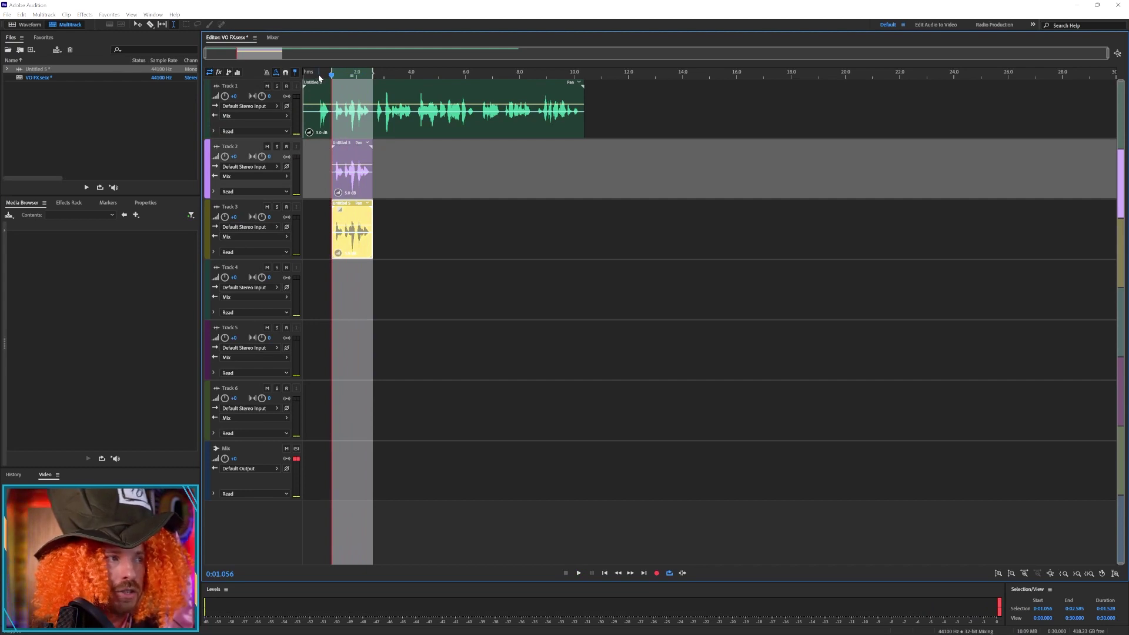
{"action": "scroll", "coordinate": [330, 73], "scroll_direction": "up", "scroll_amount": 8}
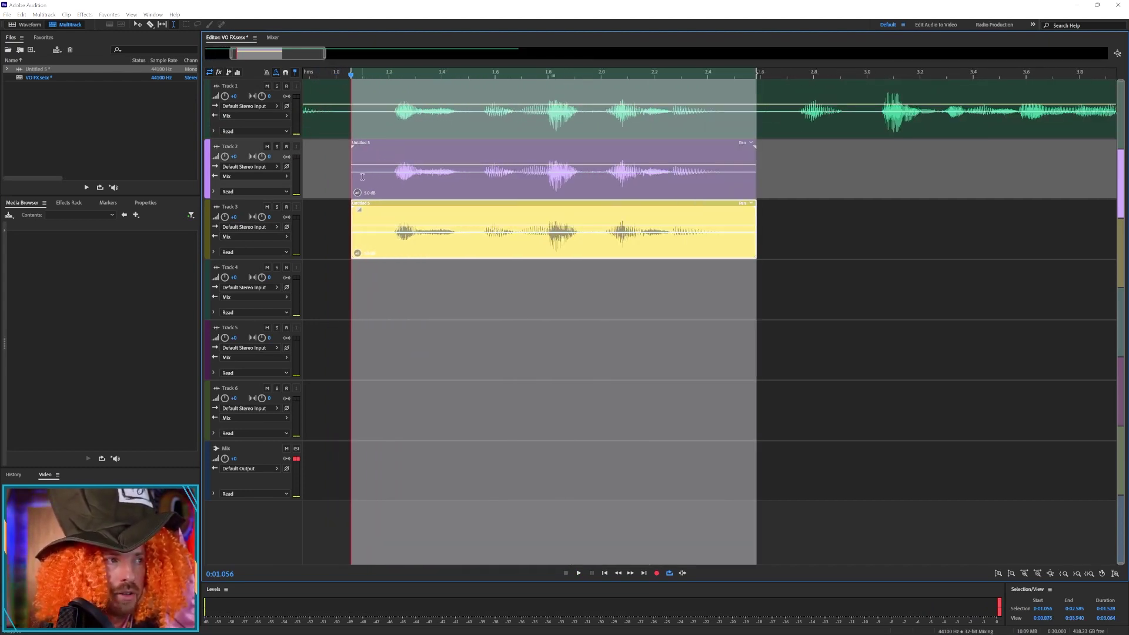
Step: Offset the Track 2 slice slightly later and raise its clip volume, previewing the layers
{"action": "left_click", "coordinate": [342, 169]}
{"action": "left_click_drag", "start_coordinate": [360, 188], "coordinate": [357, 206]}
{"action": "key", "text": "space"}
{"action": "key", "text": "space"}
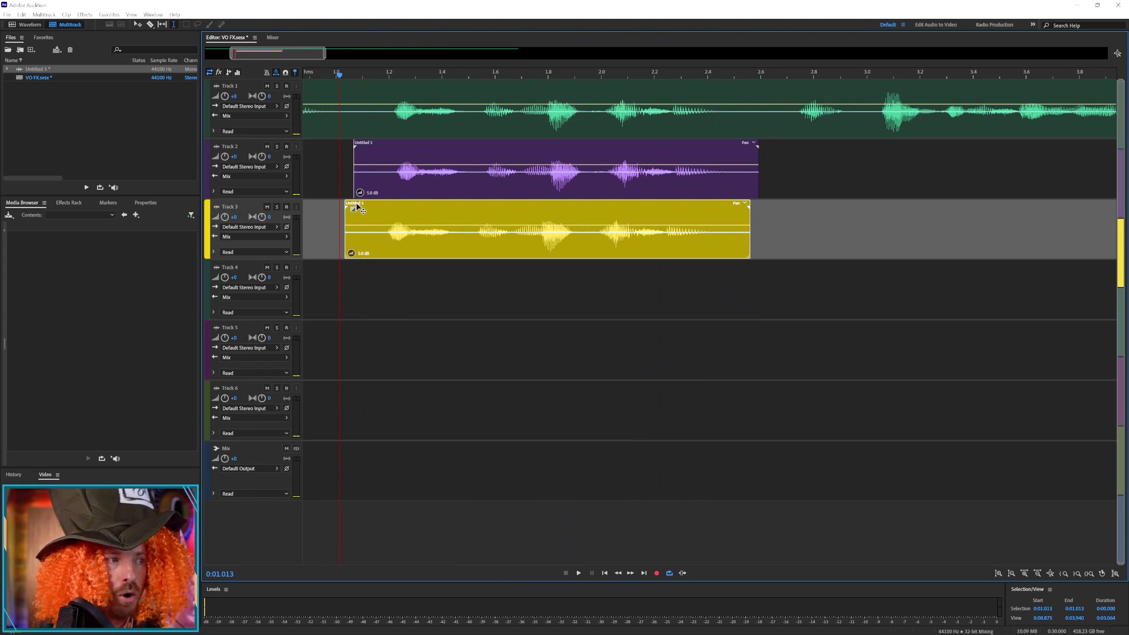
{"action": "left_click_drag", "start_coordinate": [399, 147], "coordinate": [403, 147]}
{"action": "key", "text": "space"}
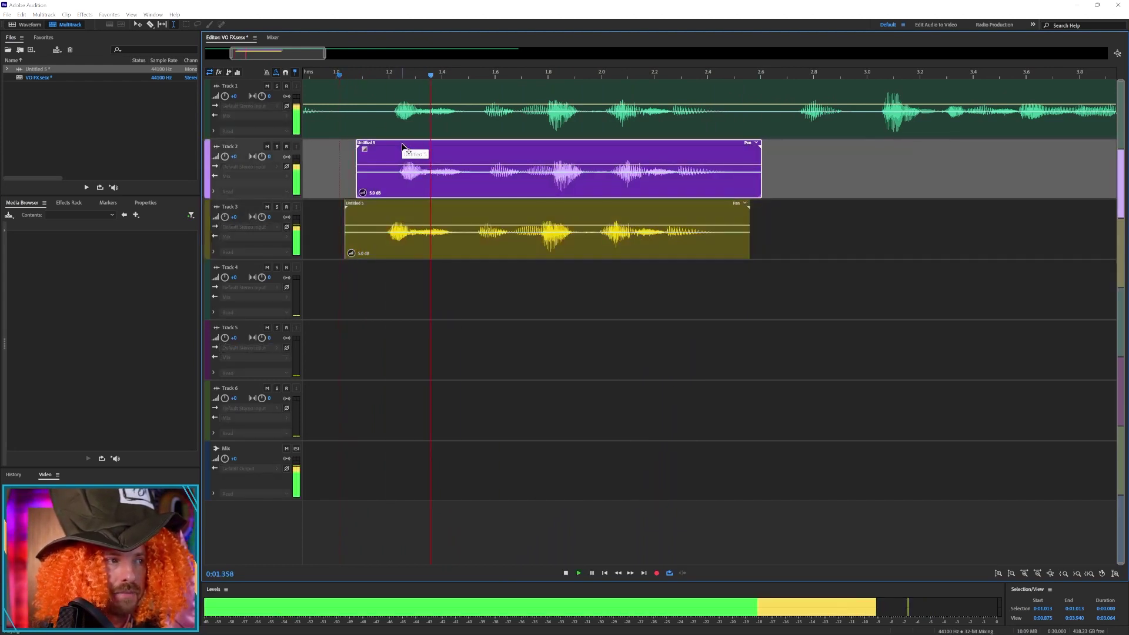
{"action": "key", "text": "space"}
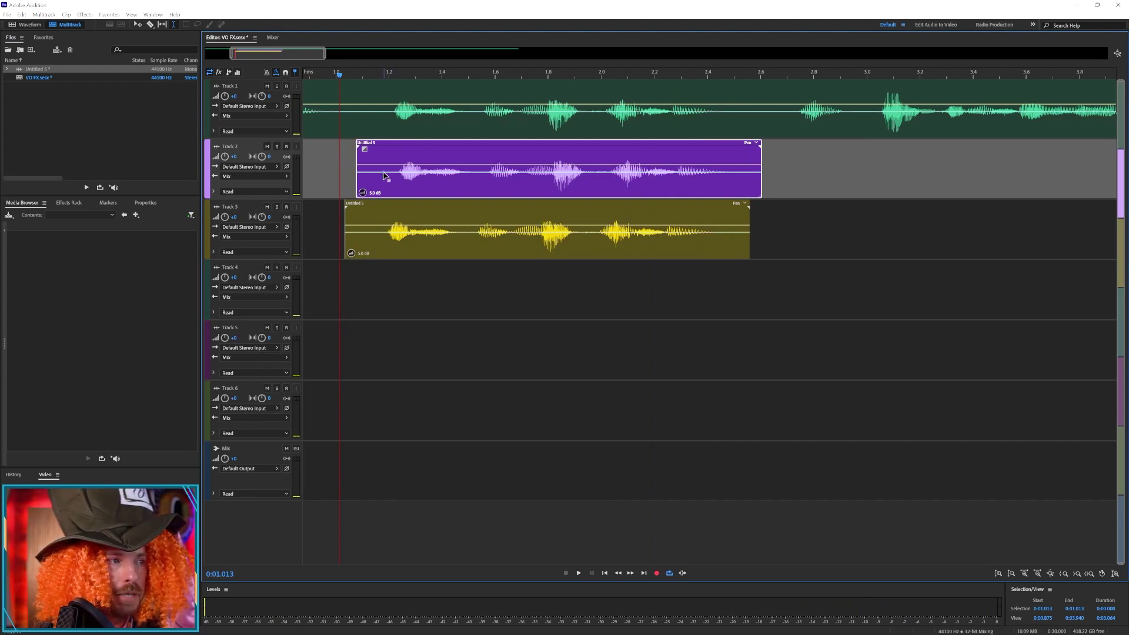
{"action": "left_click_drag", "start_coordinate": [384, 175], "coordinate": [383, 148]}
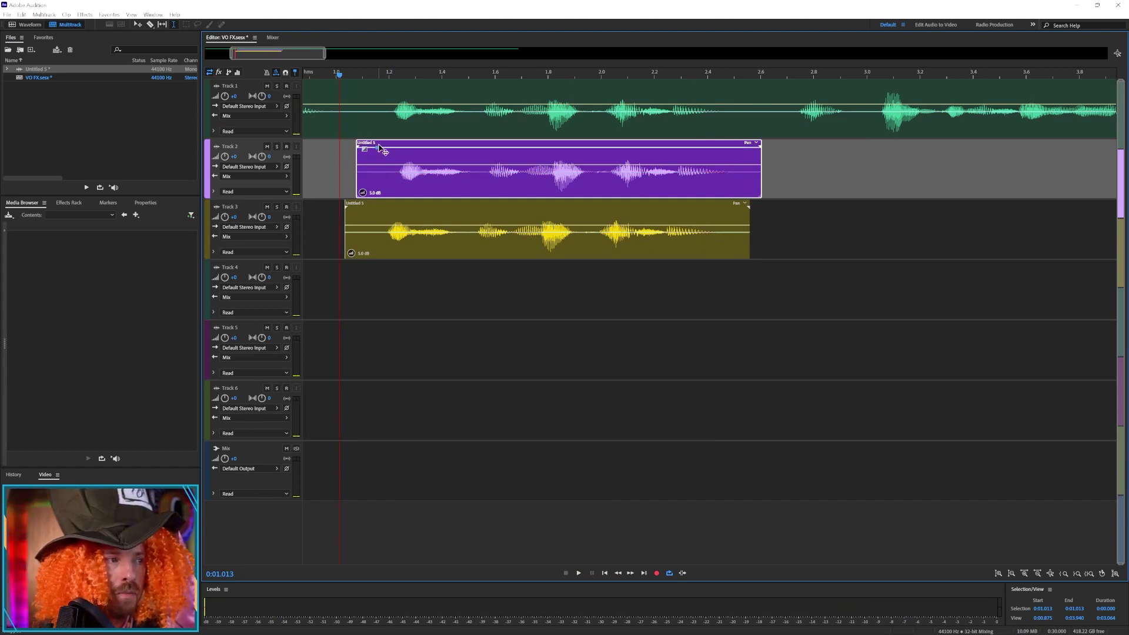
{"action": "left_click", "coordinate": [383, 236]}
{"action": "key", "text": "space"}
{"action": "key", "text": "space"}
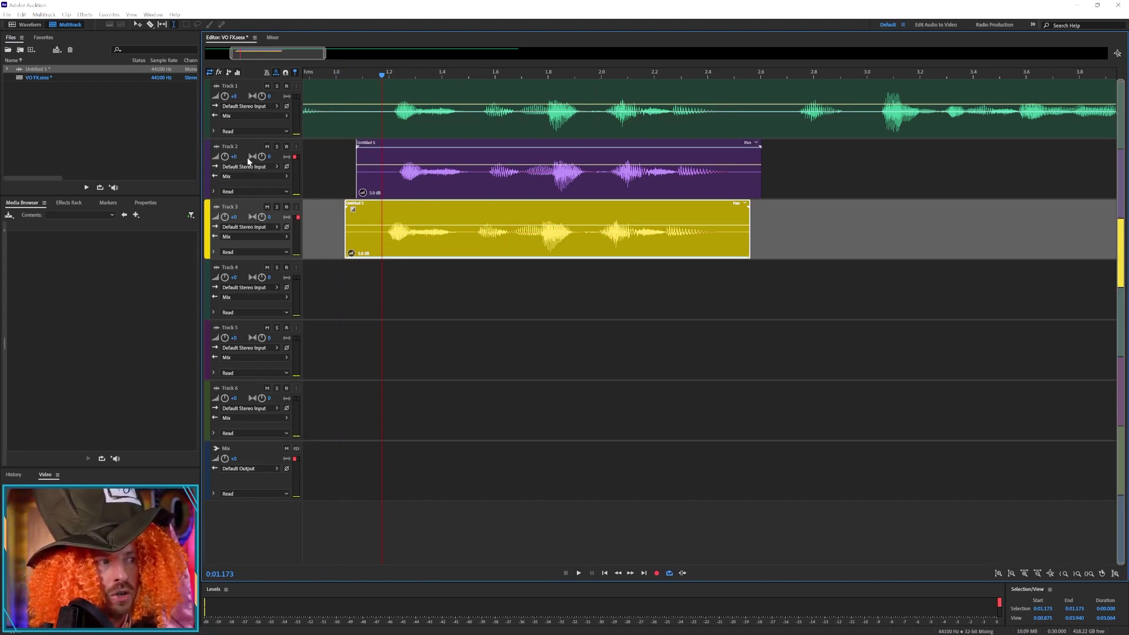
Step: Pan Track 2 almost fully left (L98.3) and Track 3 to the right, then preview
{"action": "left_click_drag", "start_coordinate": [265, 158], "coordinate": [209, 163]}
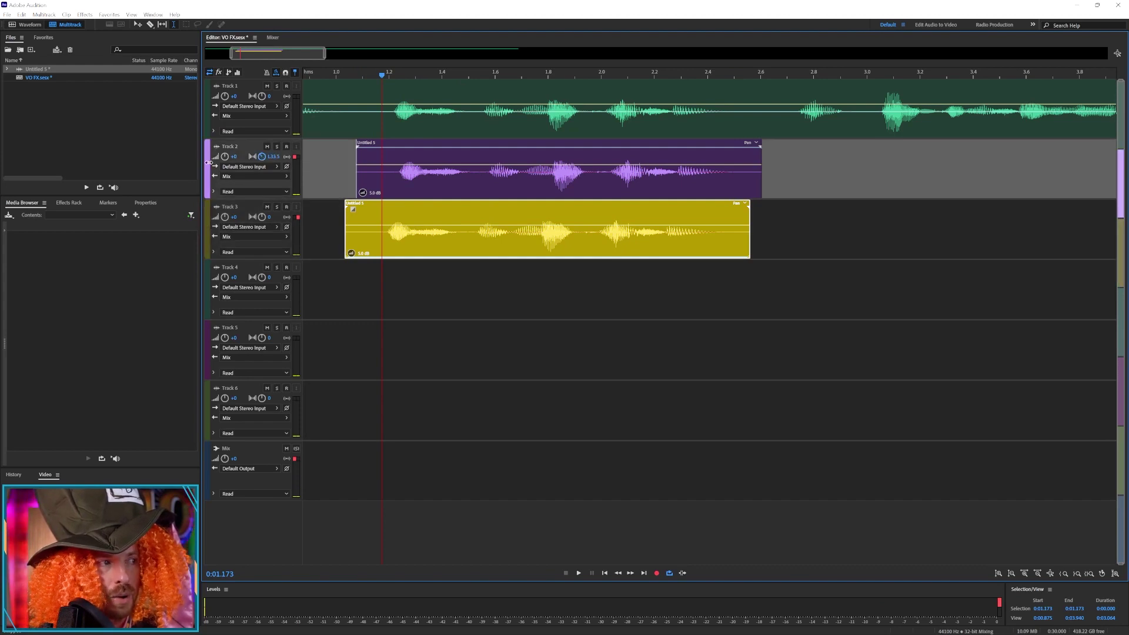
{"action": "left_click_drag", "start_coordinate": [10, 178], "coordinate": [13, 179]}
{"action": "left_click_drag", "start_coordinate": [263, 217], "coordinate": [401, 210]}
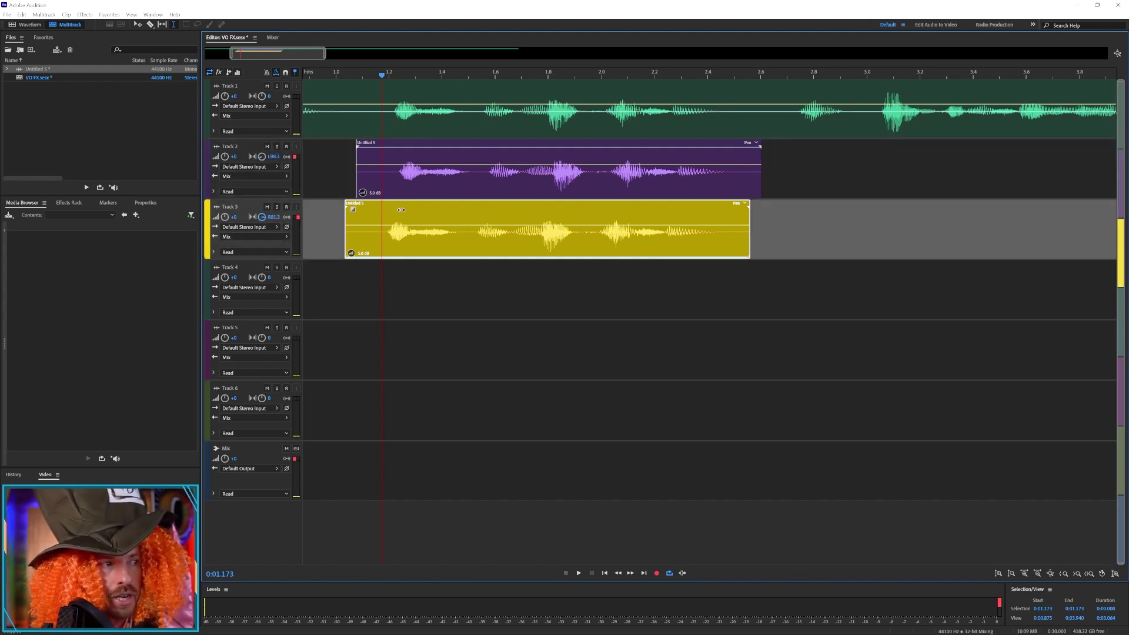
{"action": "key", "text": "space"}
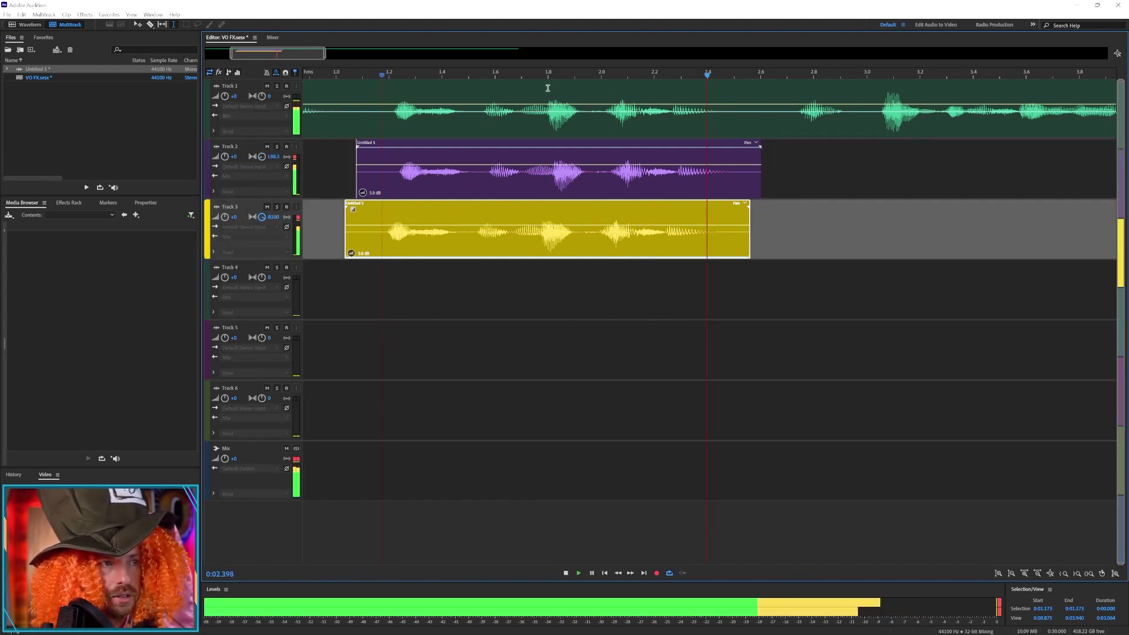
{"action": "key", "text": "space"}
{"action": "scroll", "coordinate": [551, 75], "scroll_direction": "down", "scroll_amount": 3}
{"action": "left_click", "coordinate": [532, 128]}
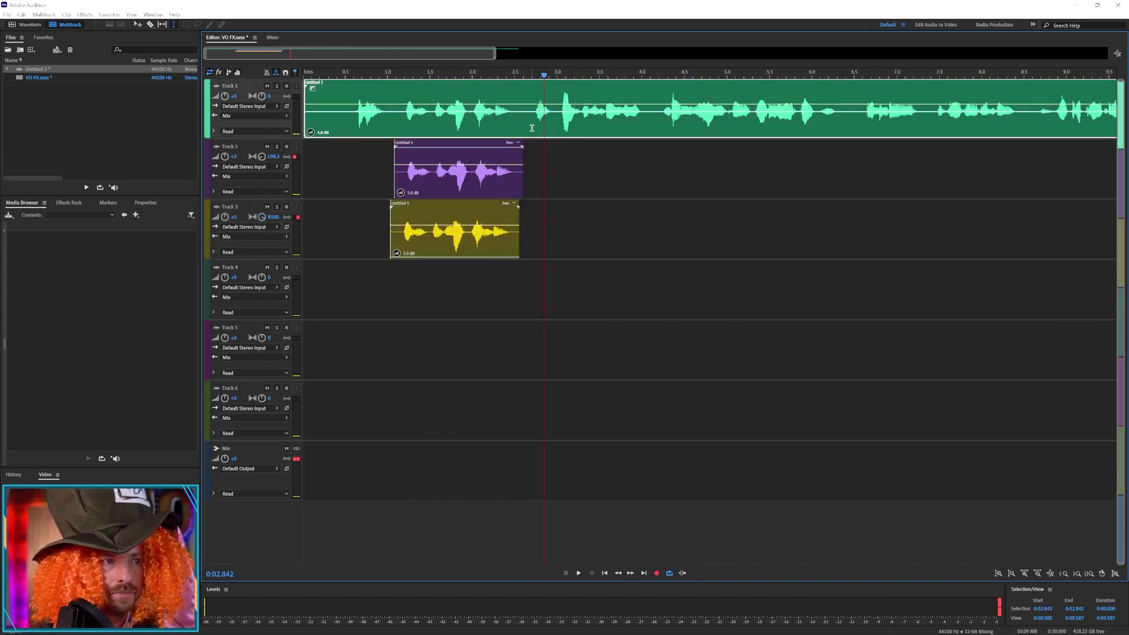
Step: Split the Track 1 clip at 2.64 s and 4.08 s, then select and preview the middle piece
{"action": "key", "text": "space"}
{"action": "key", "text": "space"}
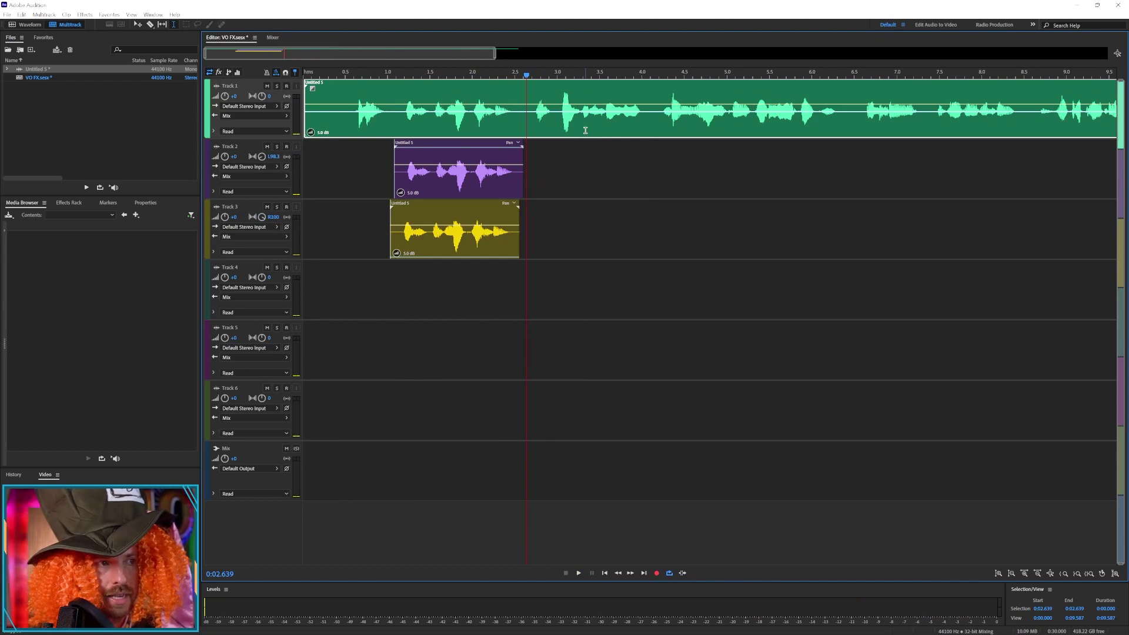
{"action": "key", "text": "ctrl+k"}
{"action": "left_click", "coordinate": [649, 122]}
{"action": "key", "text": "ctrl+k"}
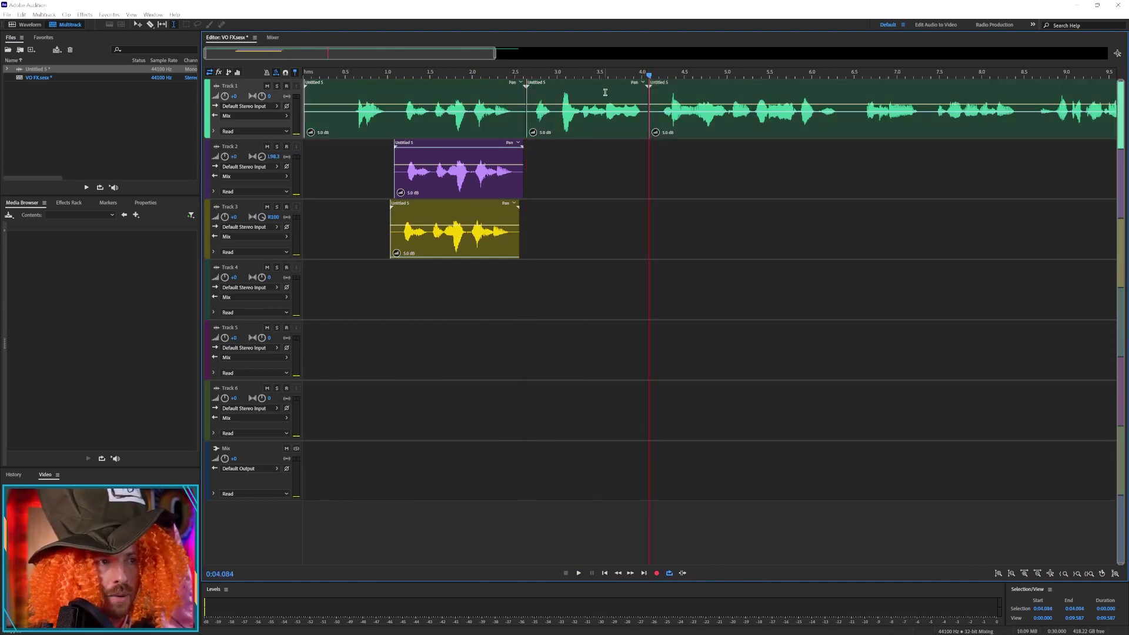
{"action": "left_click", "coordinate": [536, 115]}
{"action": "left_click", "coordinate": [532, 114]}
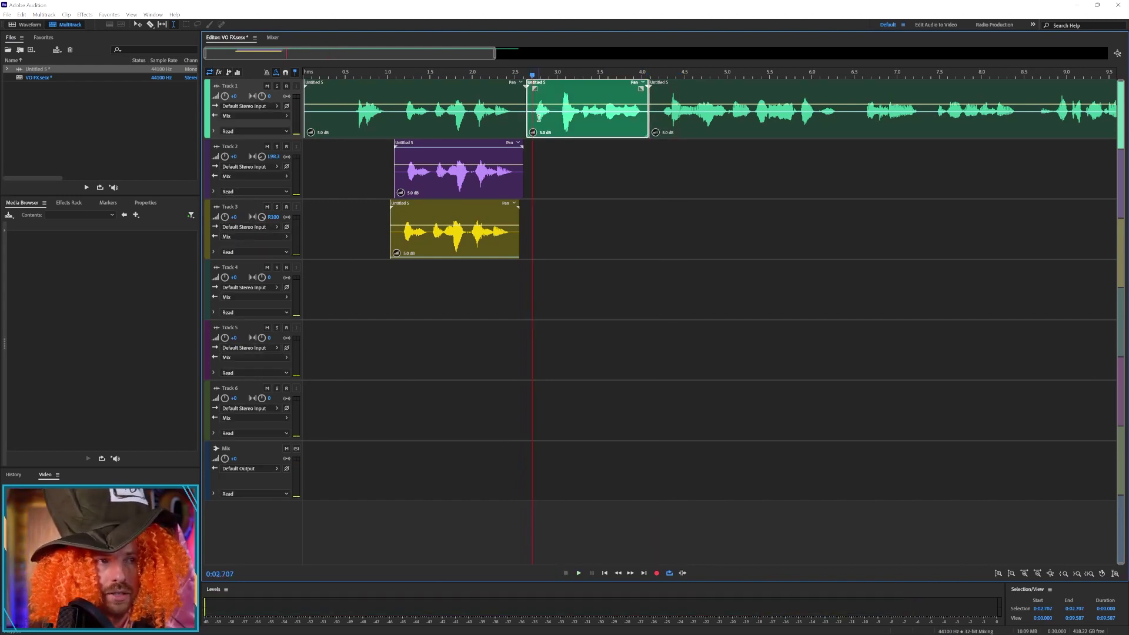
{"action": "key", "text": "space"}
{"action": "key", "text": "space"}
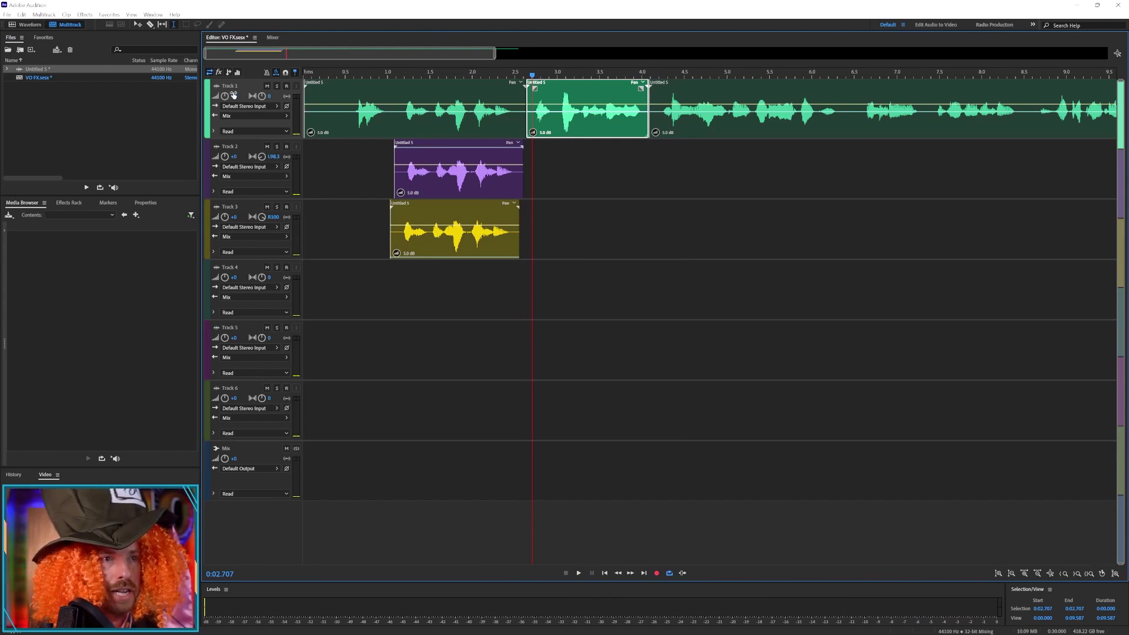
Step: Show the Essential Sound panel and tag the middle clip as Dialogue
{"action": "left_click", "coordinate": [153, 14]}
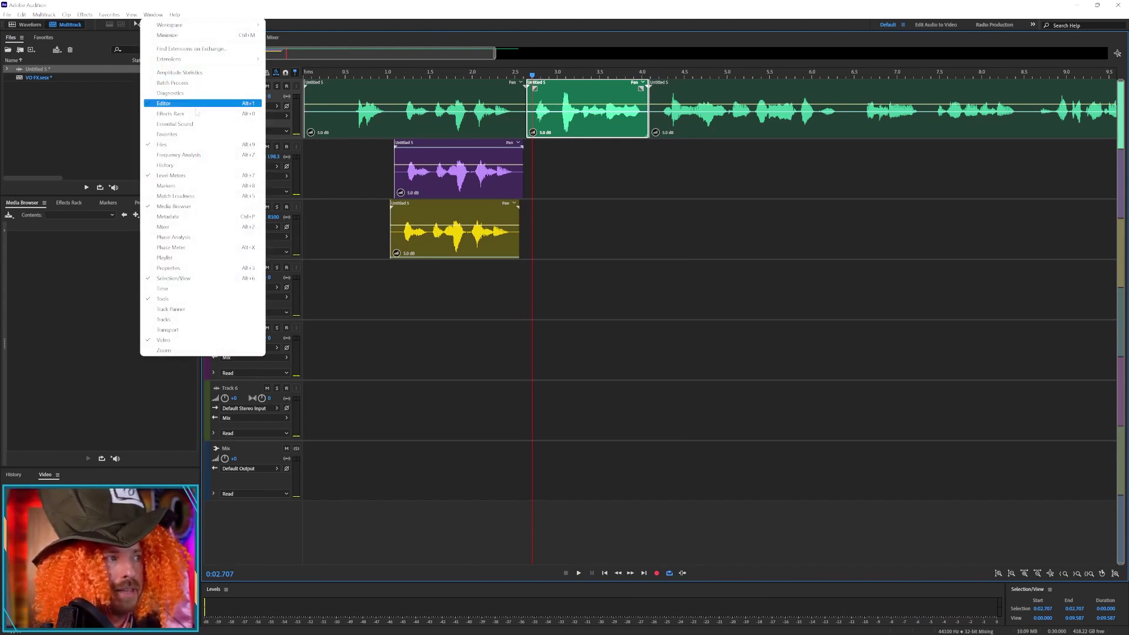
{"action": "left_click", "coordinate": [202, 125]}
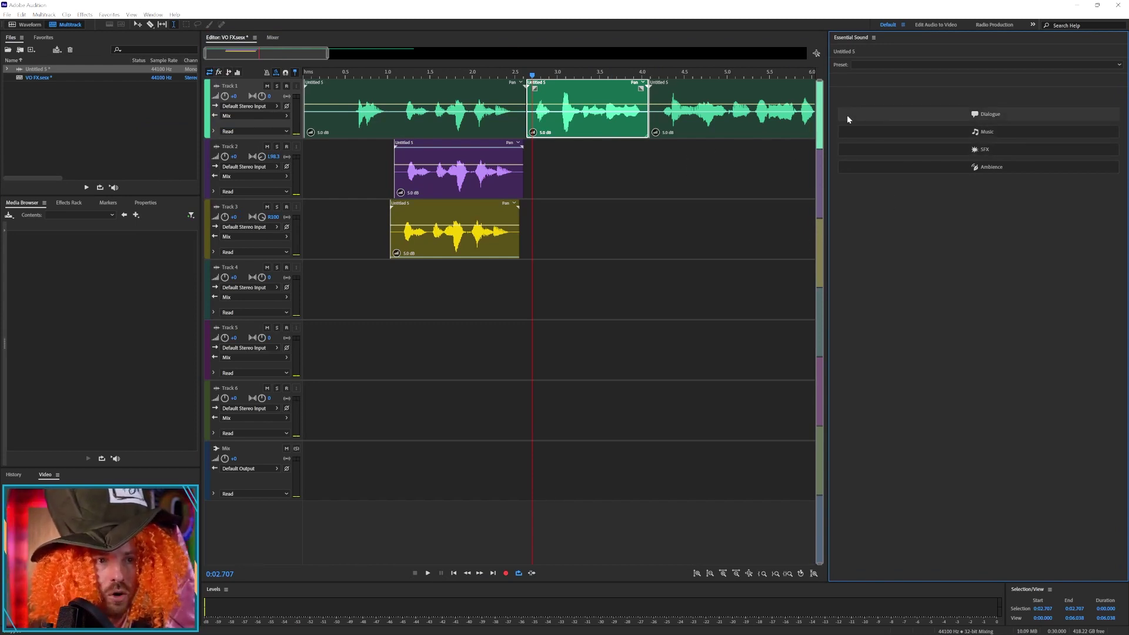
{"action": "left_click", "coordinate": [947, 115]}
Step: Enable Clarity EQ with the Intercom preset at amount 10.0 and preview it
{"action": "left_click", "coordinate": [841, 203]}
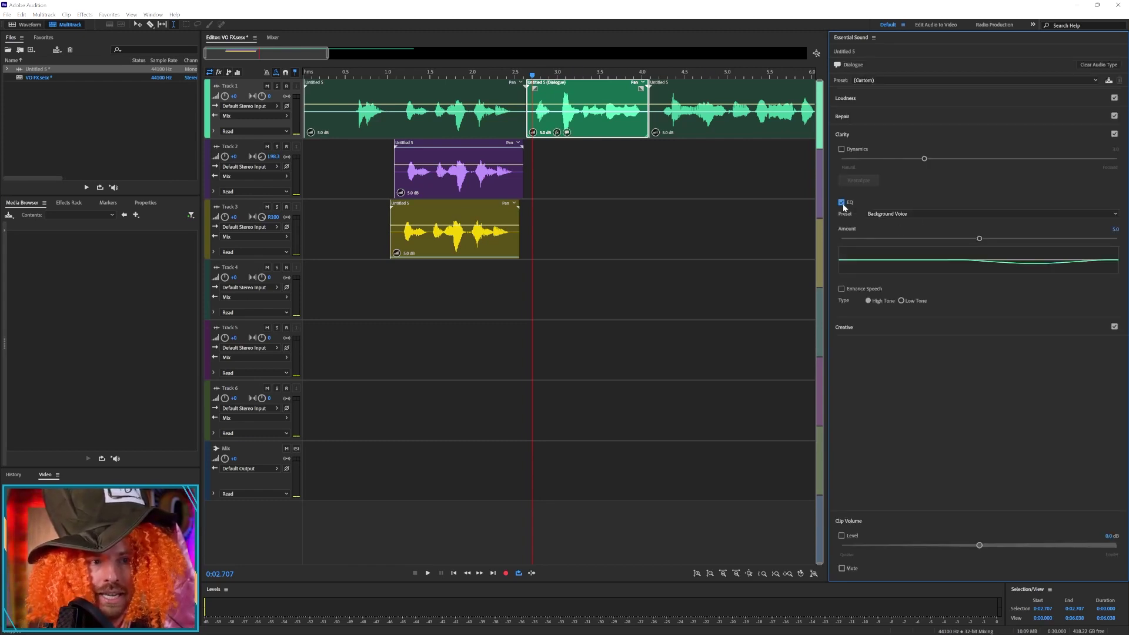
{"action": "left_click", "coordinate": [900, 214]}
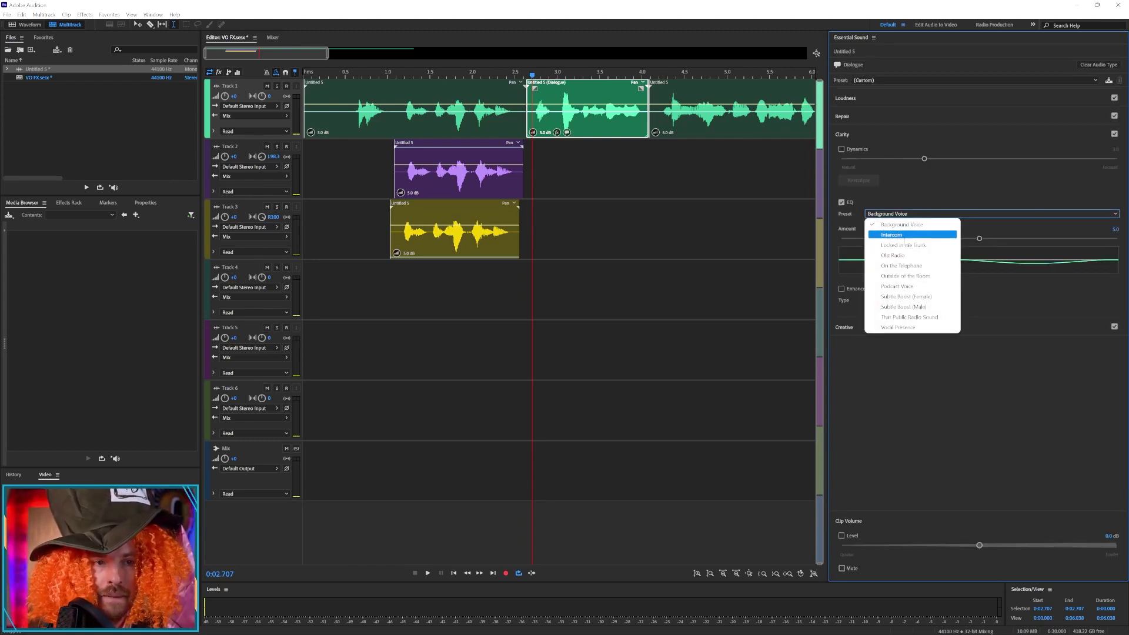
{"action": "left_click", "coordinate": [900, 234]}
{"action": "left_click_drag", "start_coordinate": [980, 238], "coordinate": [841, 240]}
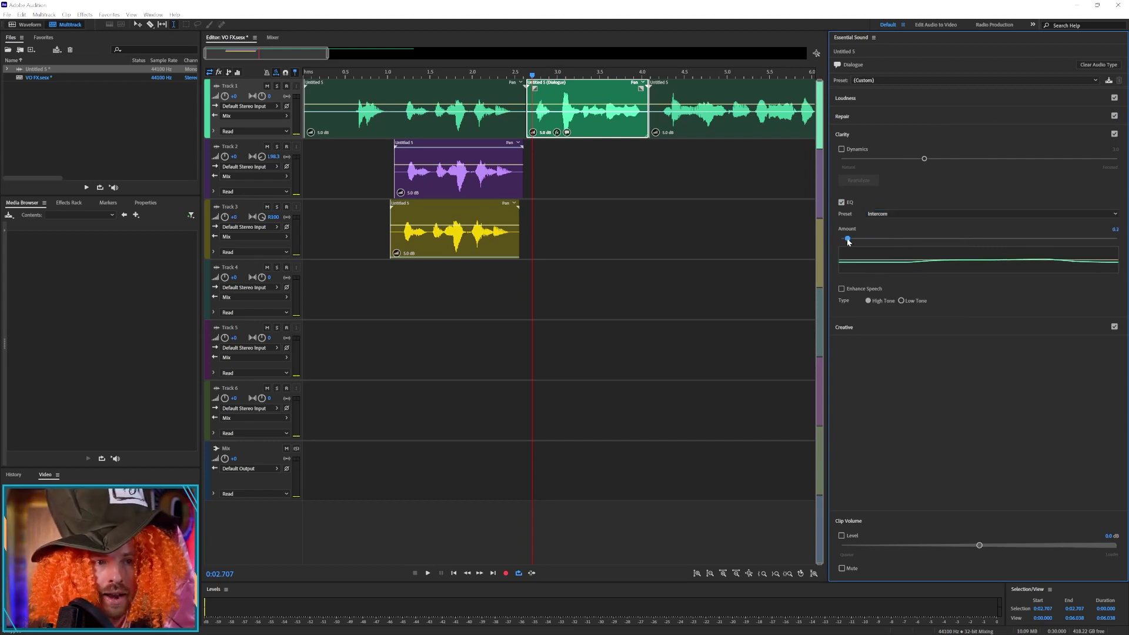
{"action": "key", "text": "space"}
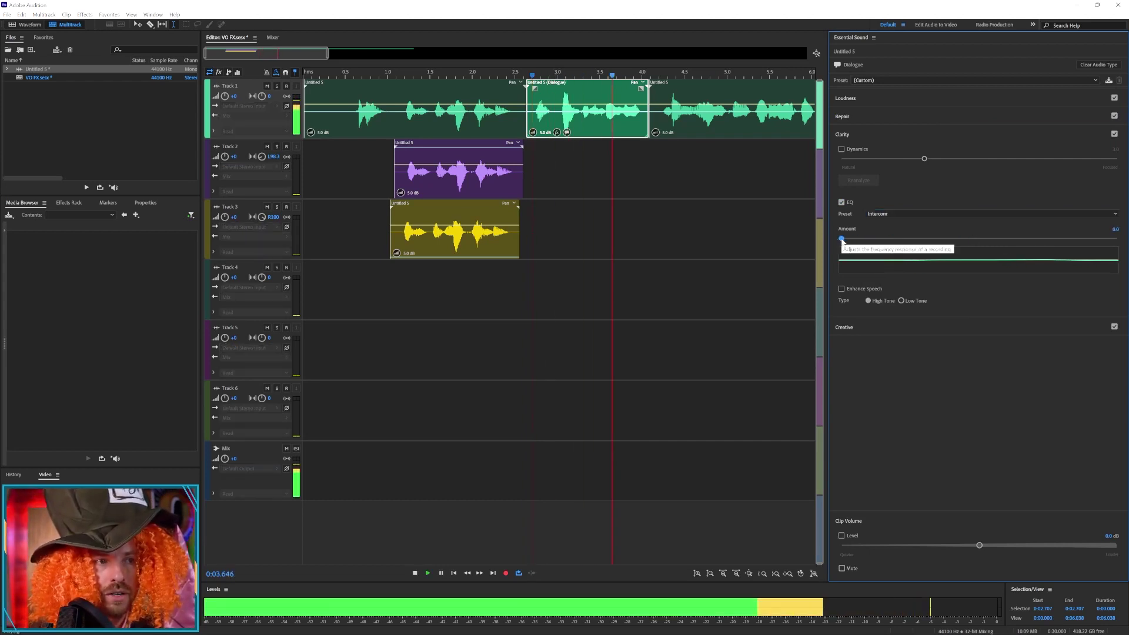
{"action": "left_click_drag", "start_coordinate": [842, 240], "coordinate": [1117, 238]}
{"action": "key", "text": "space"}
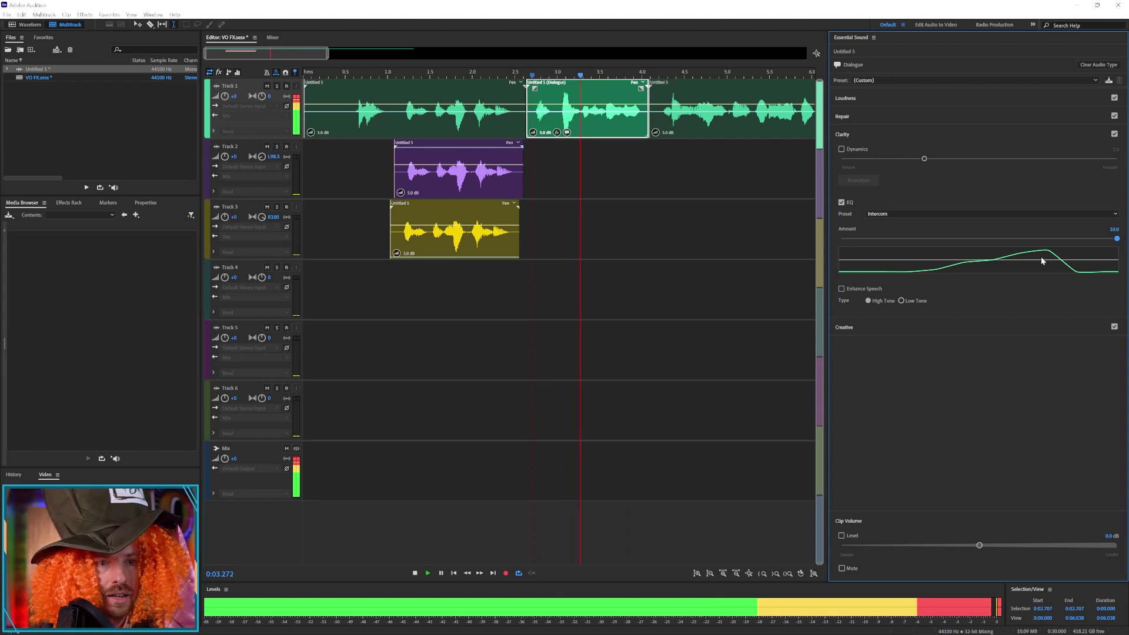
{"action": "key", "text": "space"}
Step: Try the Old Radio EQ preset, comparing amounts of 0, about 9.9 and 6.9
{"action": "left_click", "coordinate": [891, 214]}
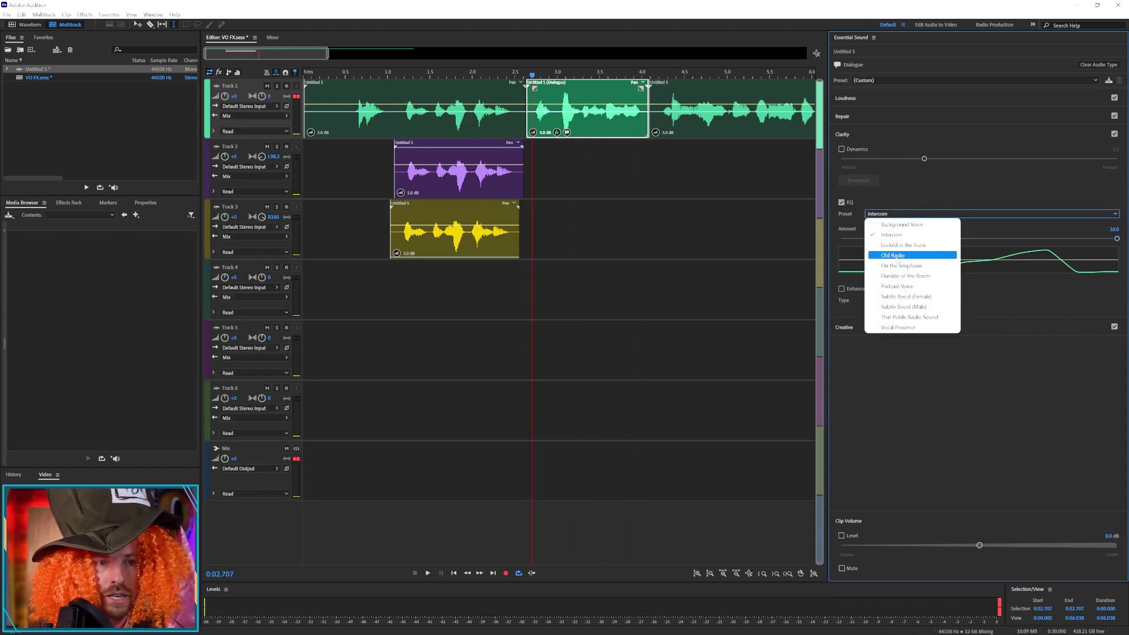
{"action": "left_click", "coordinate": [891, 255]}
{"action": "left_click", "coordinate": [842, 239]}
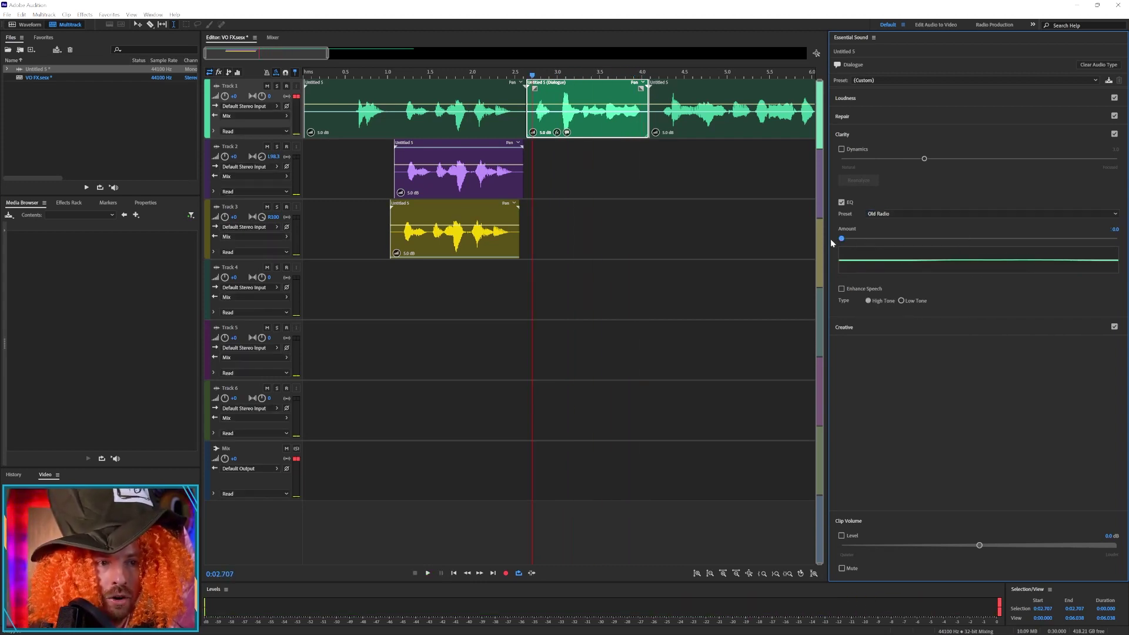
{"action": "key", "text": "space"}
{"action": "key", "text": "space"}
{"action": "left_click", "coordinate": [1111, 240]}
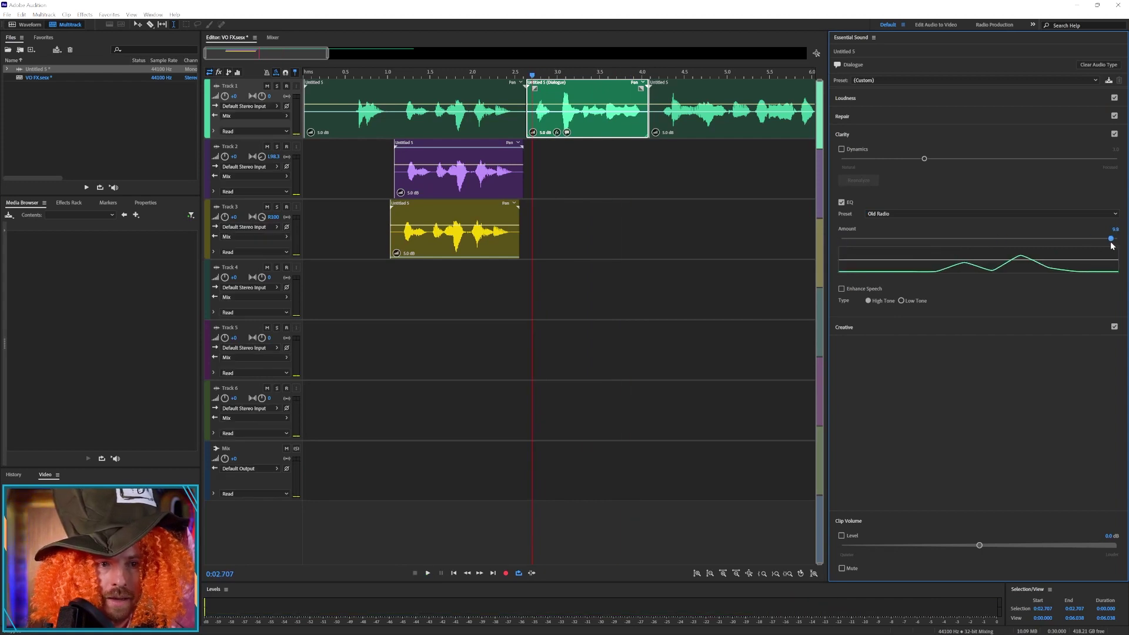
{"action": "key", "text": "space"}
{"action": "key", "text": "space"}
{"action": "left_click_drag", "start_coordinate": [1117, 239], "coordinate": [935, 240]}
{"action": "key", "text": "space"}
{"action": "key", "text": "space"}
{"action": "key", "text": "space"}
Step: Switch the EQ to the On the Telephone preset at amount 10.0
{"action": "key", "text": "space"}
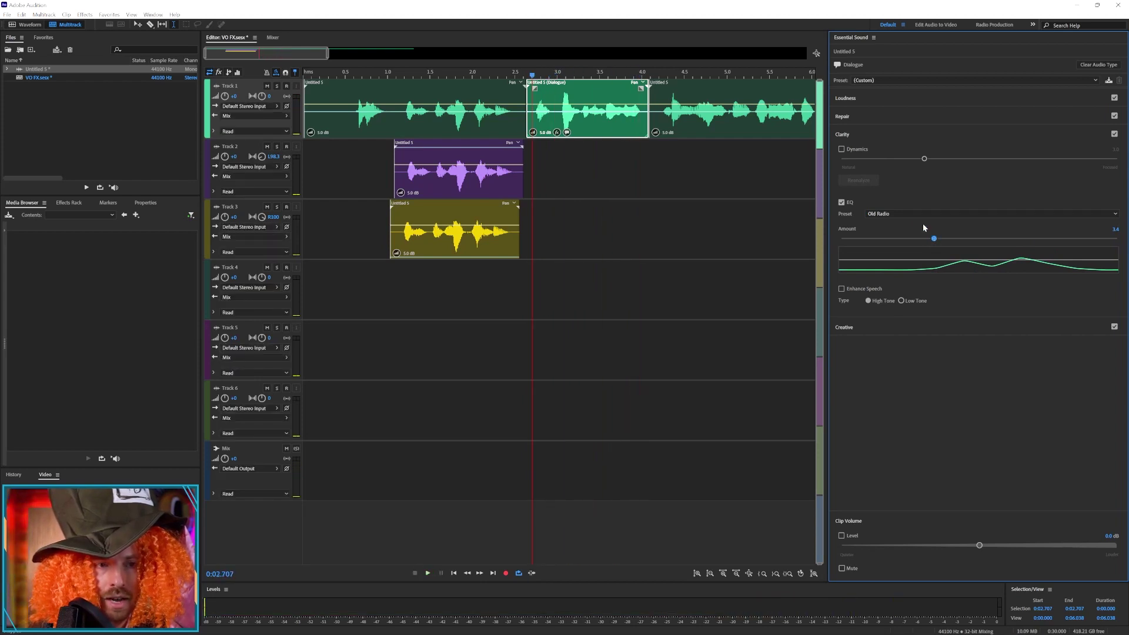
{"action": "left_click", "coordinate": [915, 214]}
{"action": "left_click", "coordinate": [901, 266]}
{"action": "left_click_drag", "start_coordinate": [936, 239], "coordinate": [1106, 233]}
{"action": "key", "text": "space"}
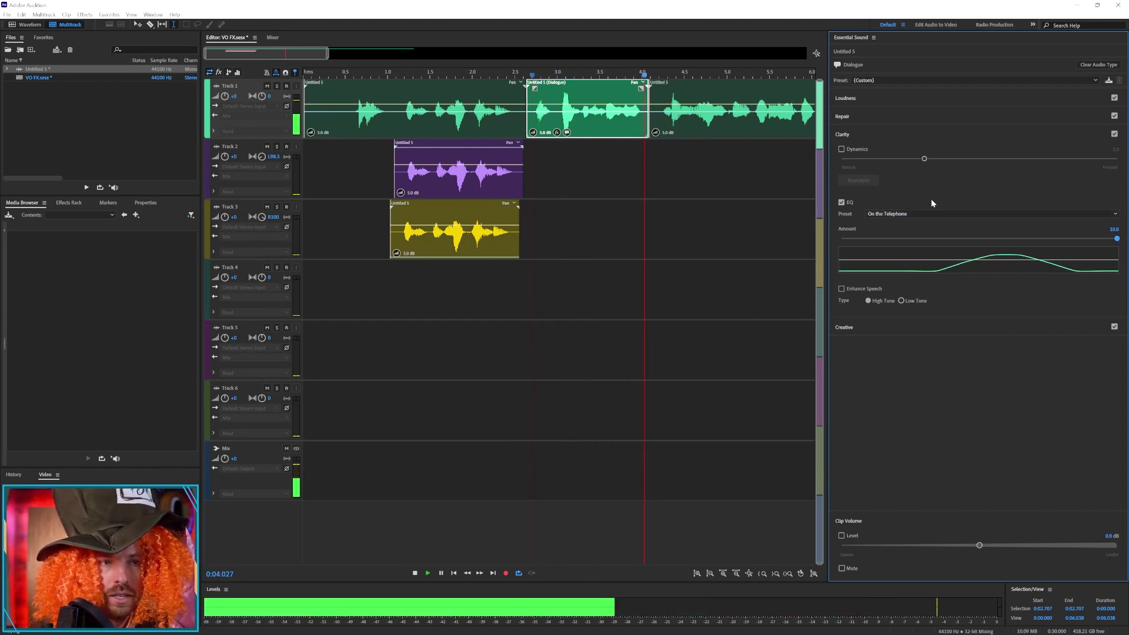
{"action": "key", "text": "space"}
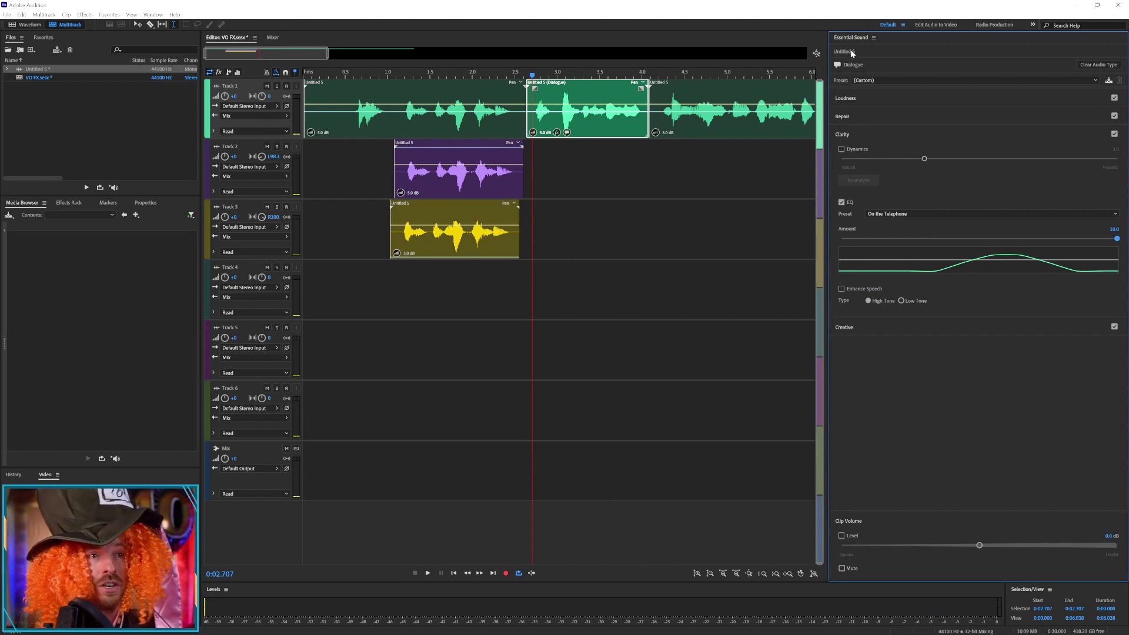
{"action": "left_click", "coordinate": [874, 37]}
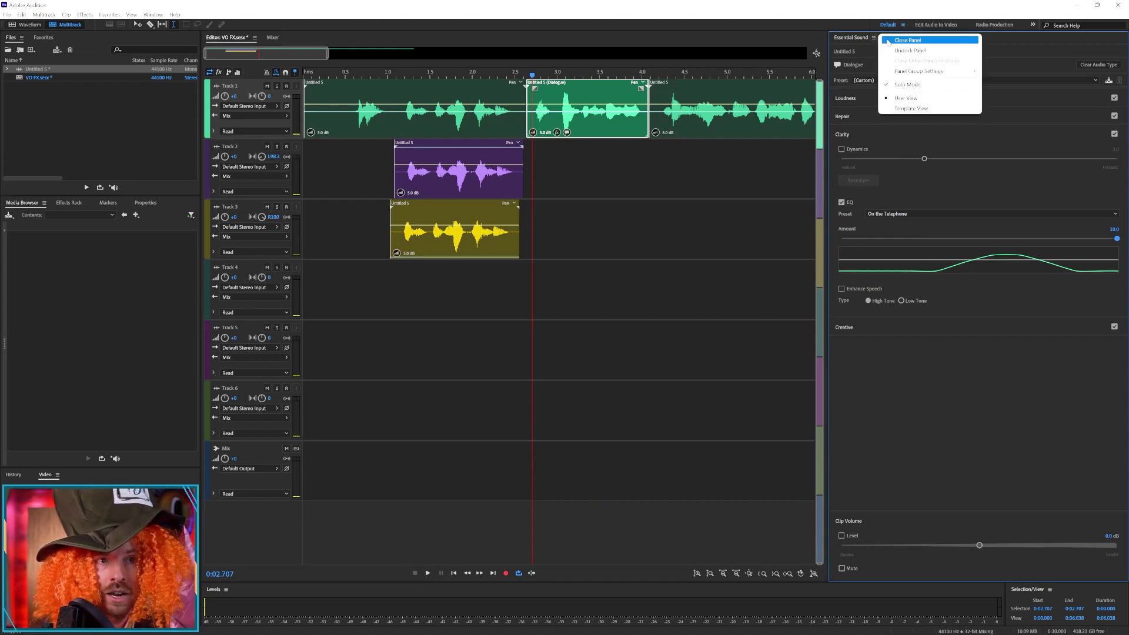
Step: Close Essential Sound, split the third Track 1 clip at 0:06.391, and copy that piece to Tracks 2 and 3
{"action": "left_click", "coordinate": [888, 41]}
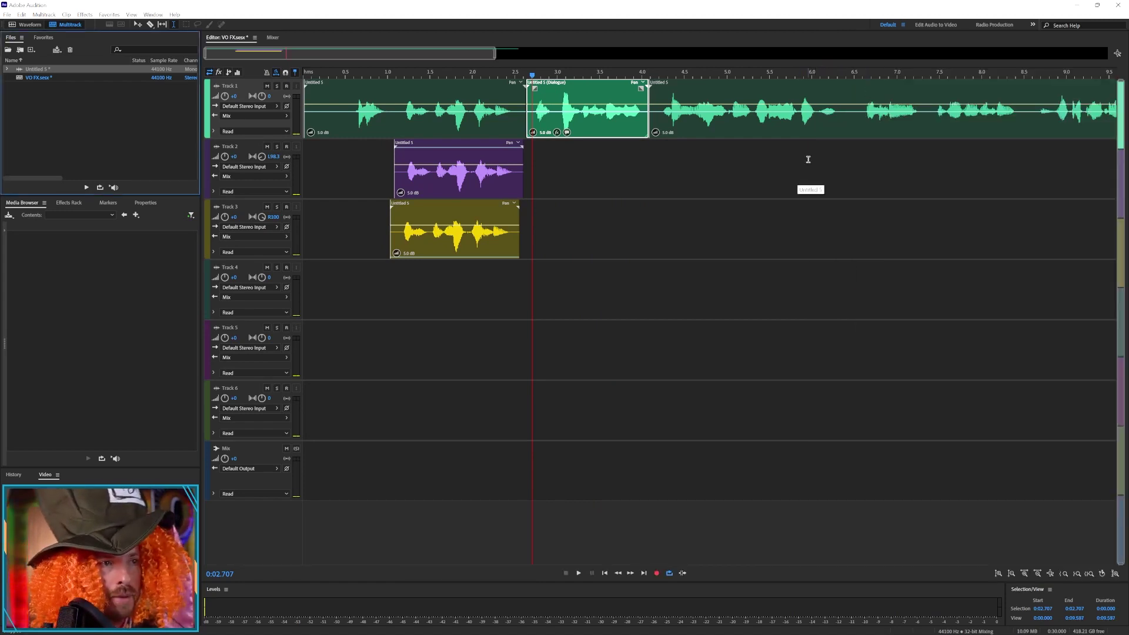
{"action": "left_click", "coordinate": [656, 115]}
{"action": "key", "text": "space"}
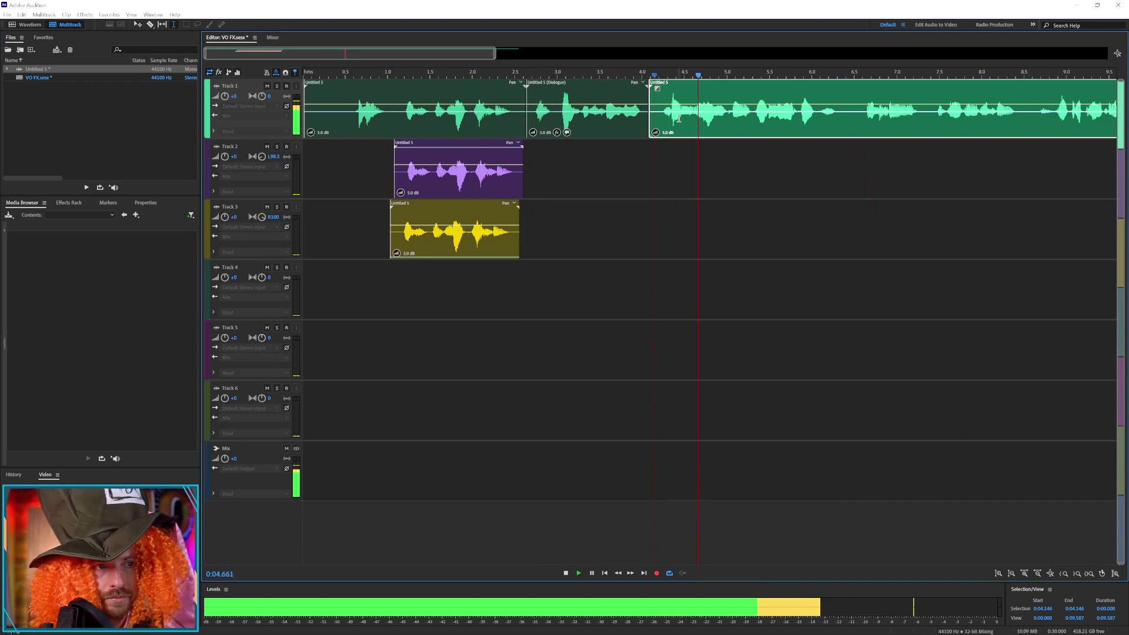
{"action": "key", "text": "space"}
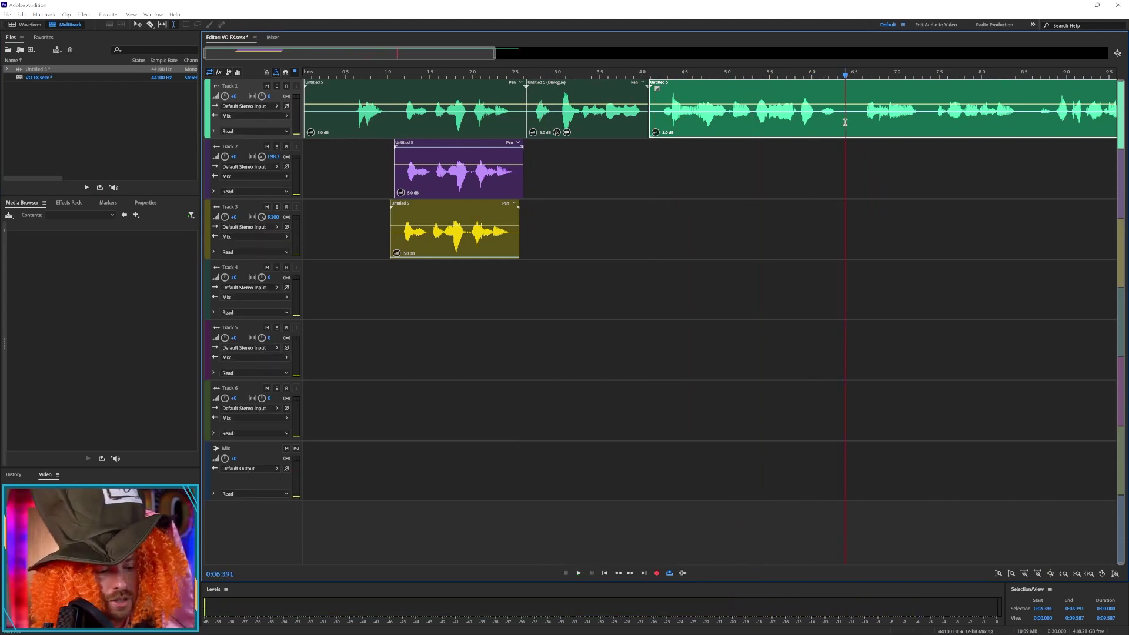
{"action": "key", "text": "ctrl+k"}
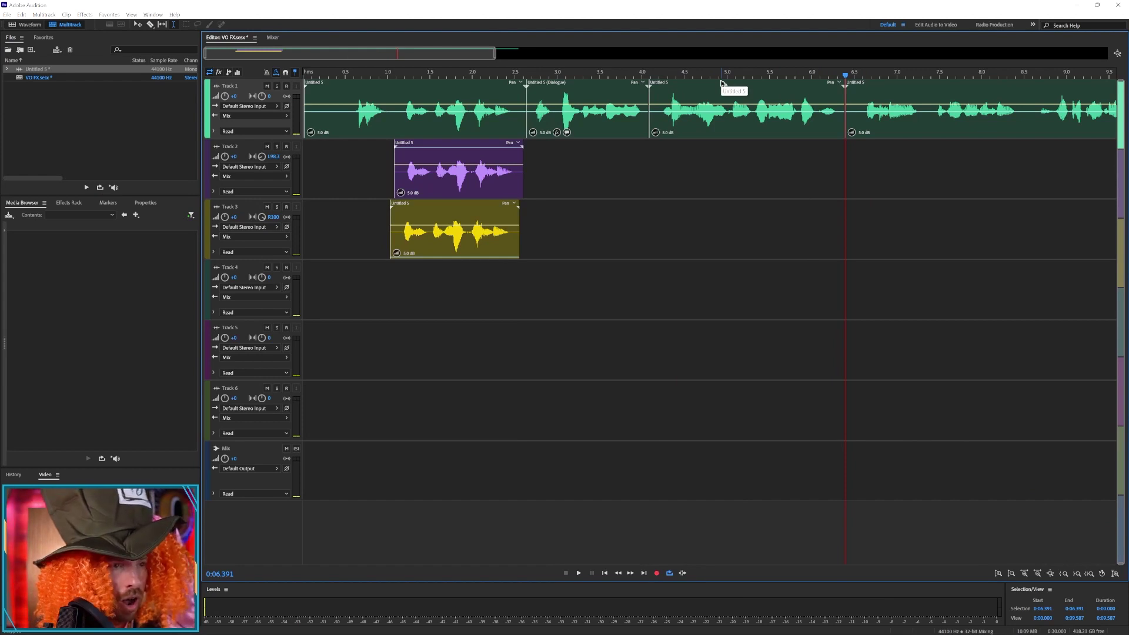
{"action": "left_click_drag", "start_coordinate": [722, 84], "coordinate": [716, 205]}
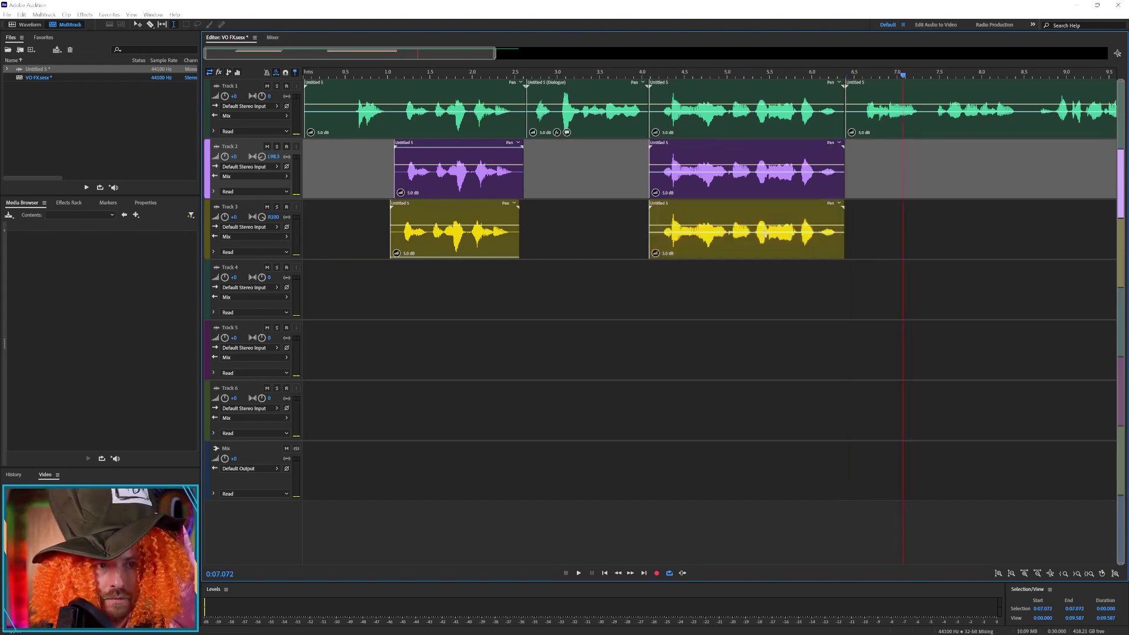
Step: Move the two copies to Tracks 4 and 5 and add a Pitch Shifter to Track 4
{"action": "left_click_drag", "start_coordinate": [905, 156], "coordinate": [721, 207]}
{"action": "left_click_drag", "start_coordinate": [713, 146], "coordinate": [637, 310]}
{"action": "left_click", "coordinate": [595, 295]}
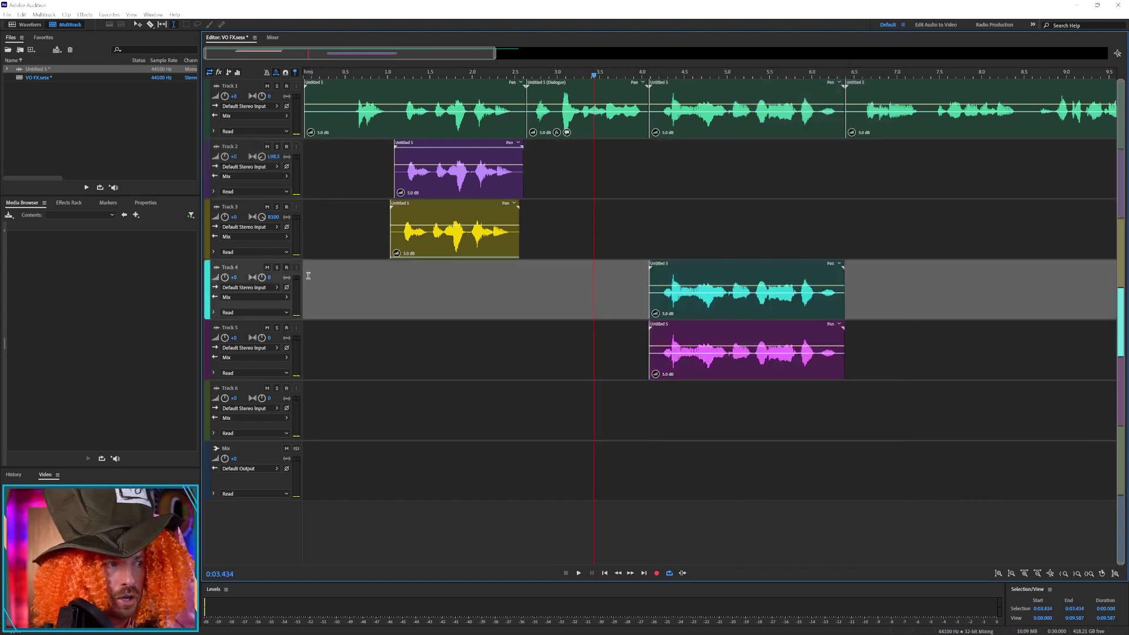
{"action": "left_click", "coordinate": [69, 203]}
{"action": "left_click", "coordinate": [192, 248]}
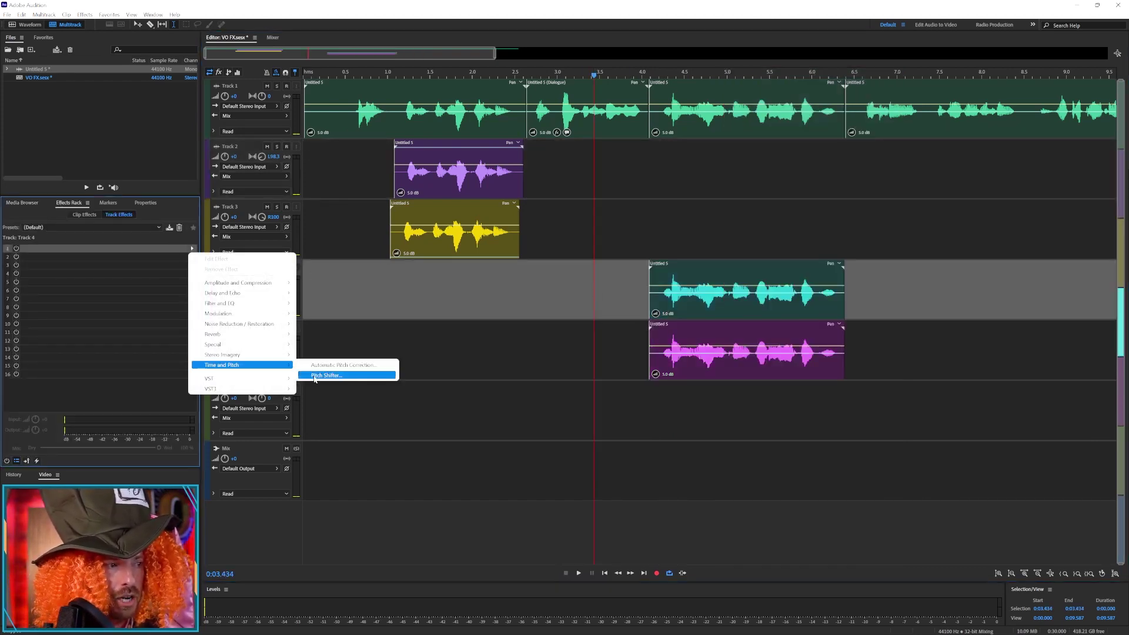
{"action": "left_click", "coordinate": [320, 376]}
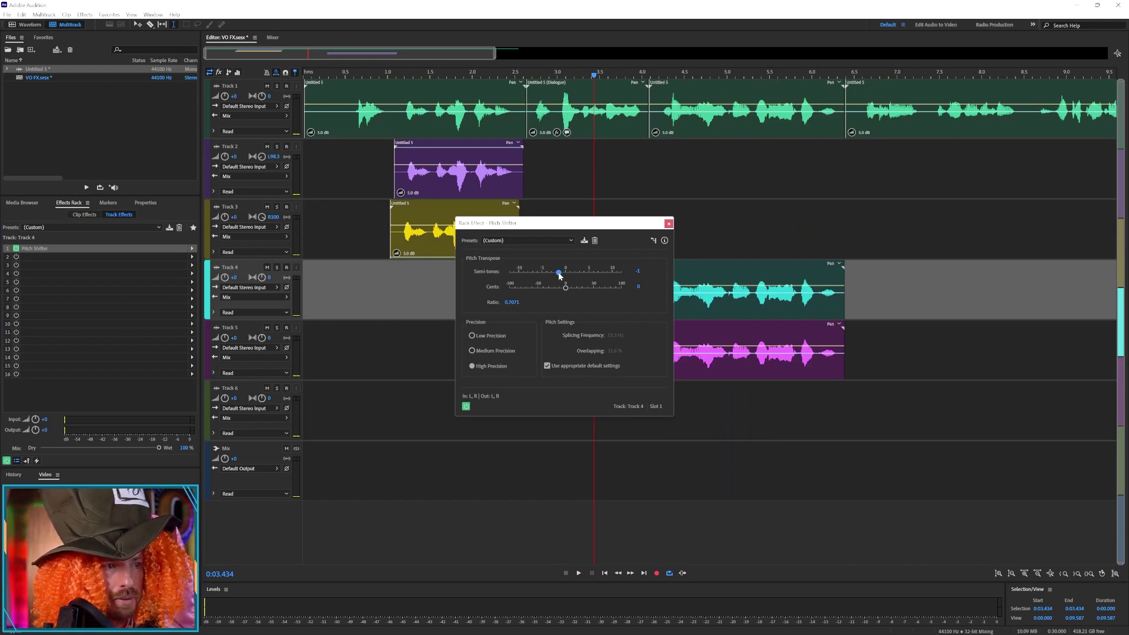
{"action": "left_click", "coordinate": [668, 223]}
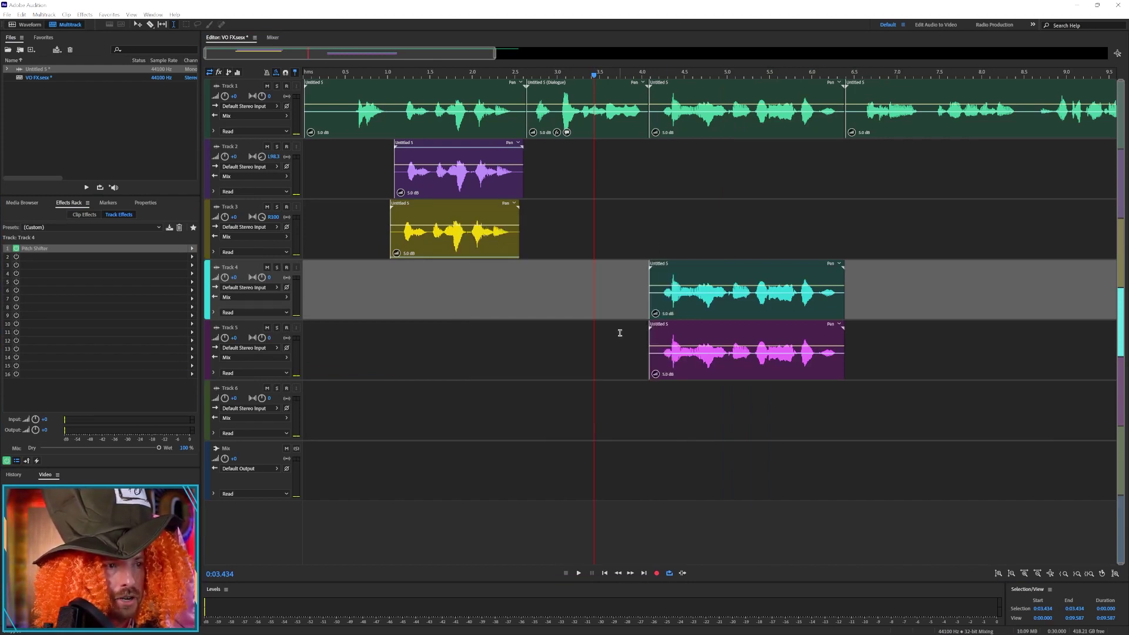
Step: Add a Pitch Shifter to Track 5 and play back the pitch-shifted copies
{"action": "left_click", "coordinate": [626, 331]}
{"action": "left_click", "coordinate": [191, 248]}
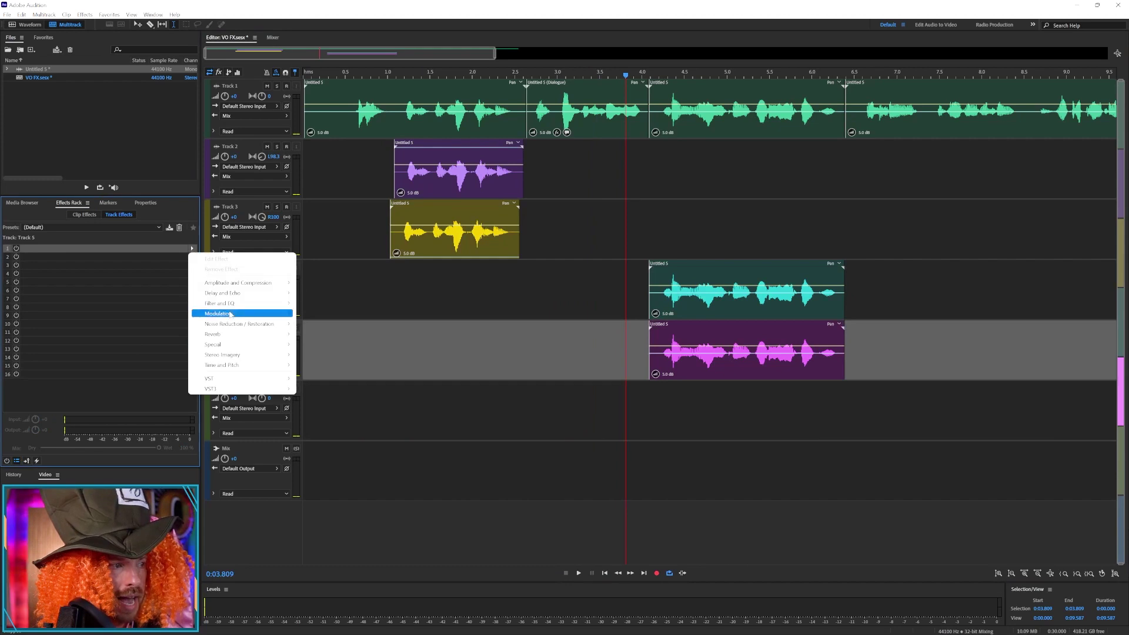
{"action": "mouse_move", "coordinate": [288, 366]}
{"action": "left_click", "coordinate": [327, 375]}
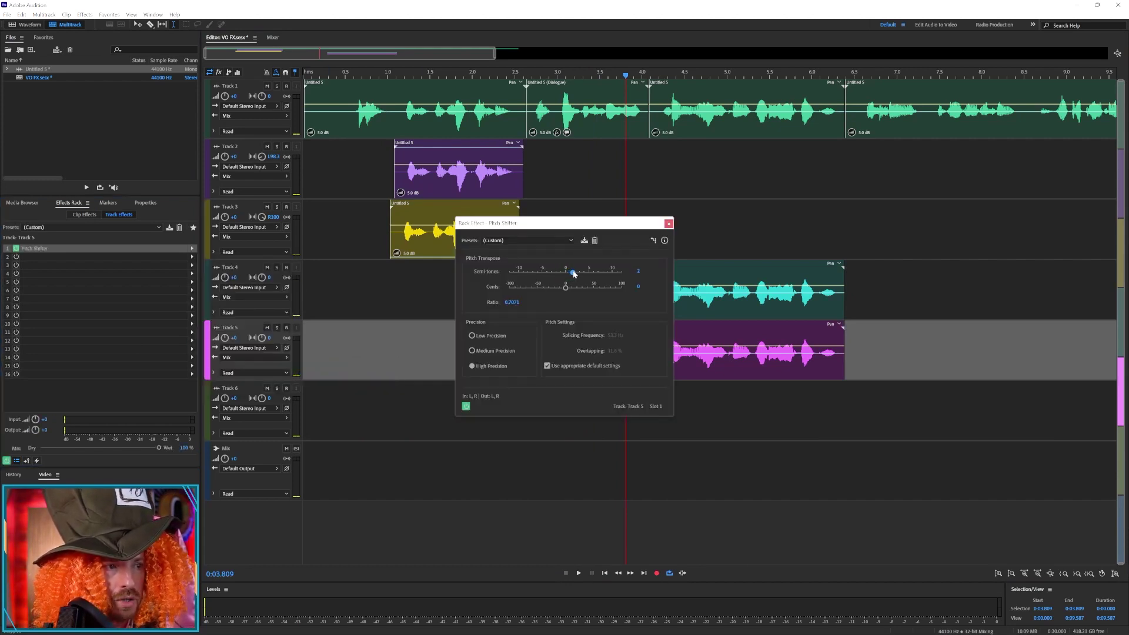
{"action": "left_click", "coordinate": [669, 224]}
{"action": "key", "text": "space"}
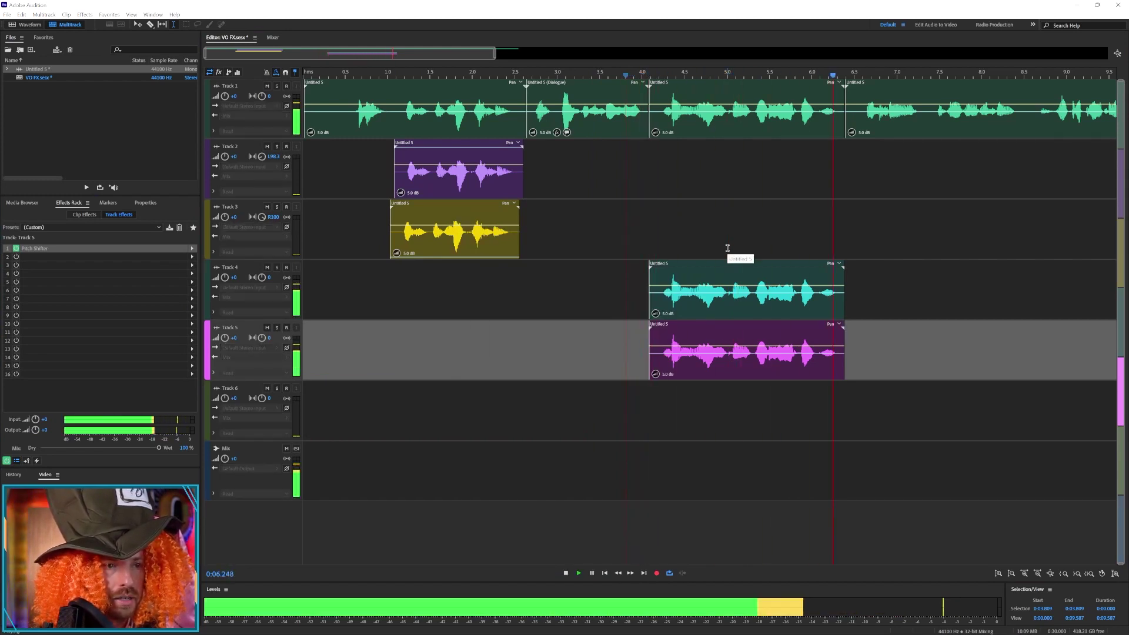
{"action": "key", "text": "space"}
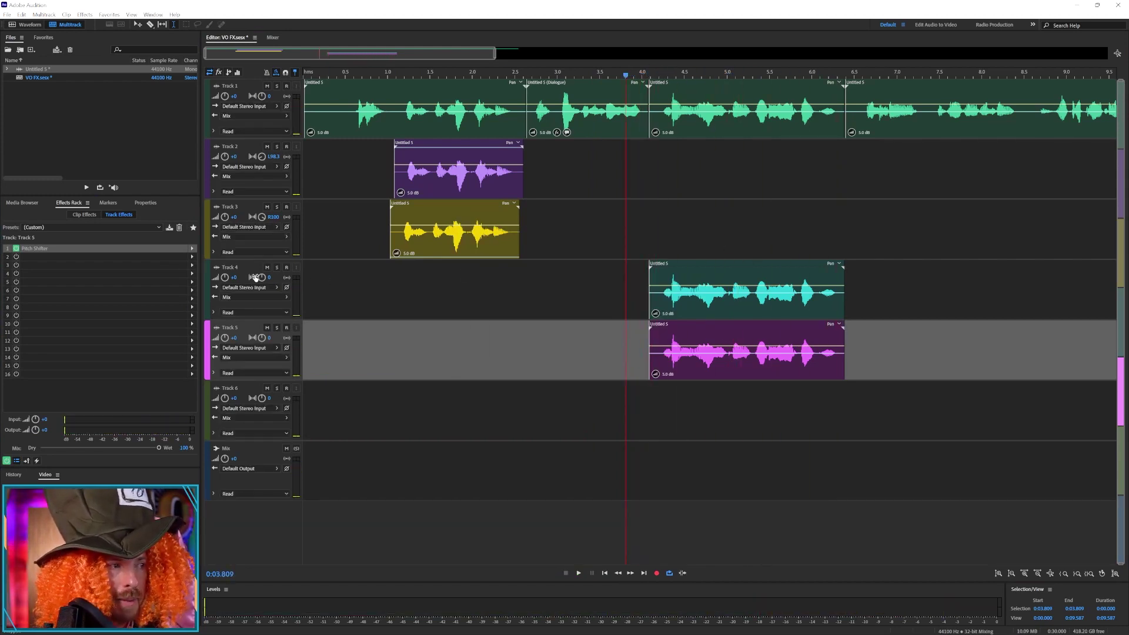
Step: Pan Track 4 left to L42.8 and Track 5 to the right, then preview the panned copies
{"action": "left_click_drag", "start_coordinate": [261, 277], "coordinate": [247, 278]}
{"action": "left_click_drag", "start_coordinate": [261, 337], "coordinate": [299, 334]}
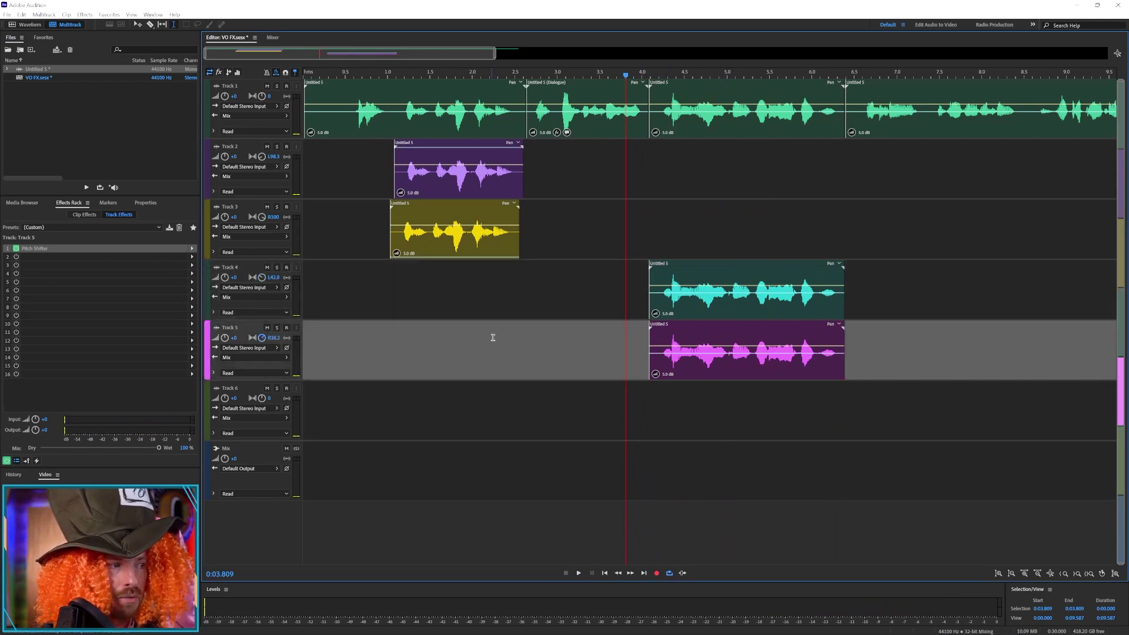
{"action": "key", "text": "space"}
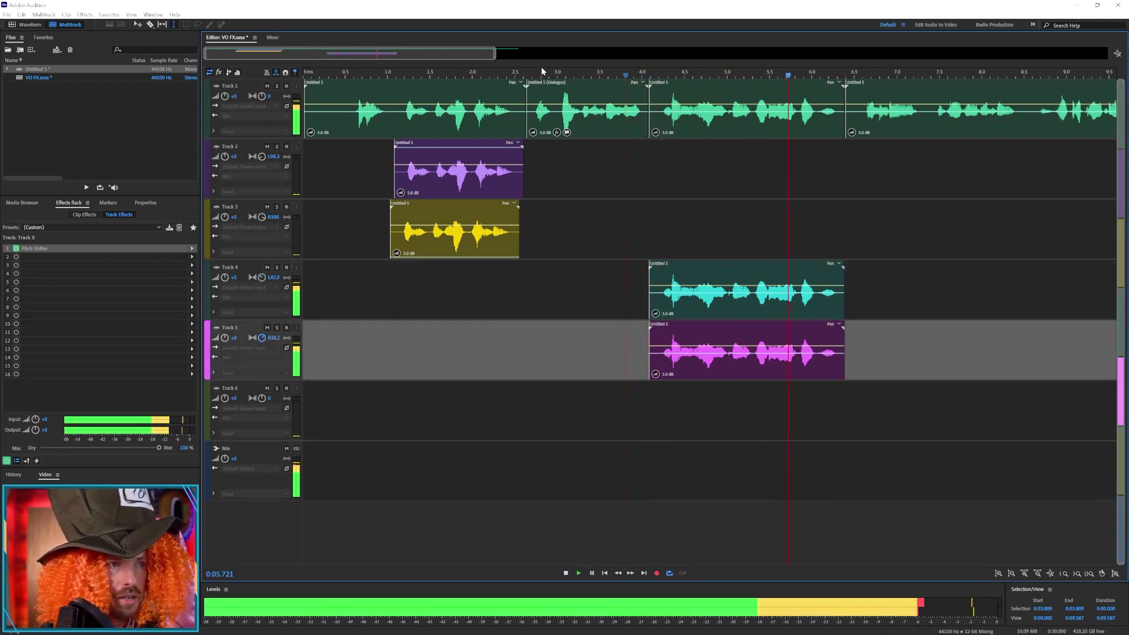
Step: Return to the start and play the whole mix through once
{"action": "key", "text": "space"}
{"action": "key", "text": "Home"}
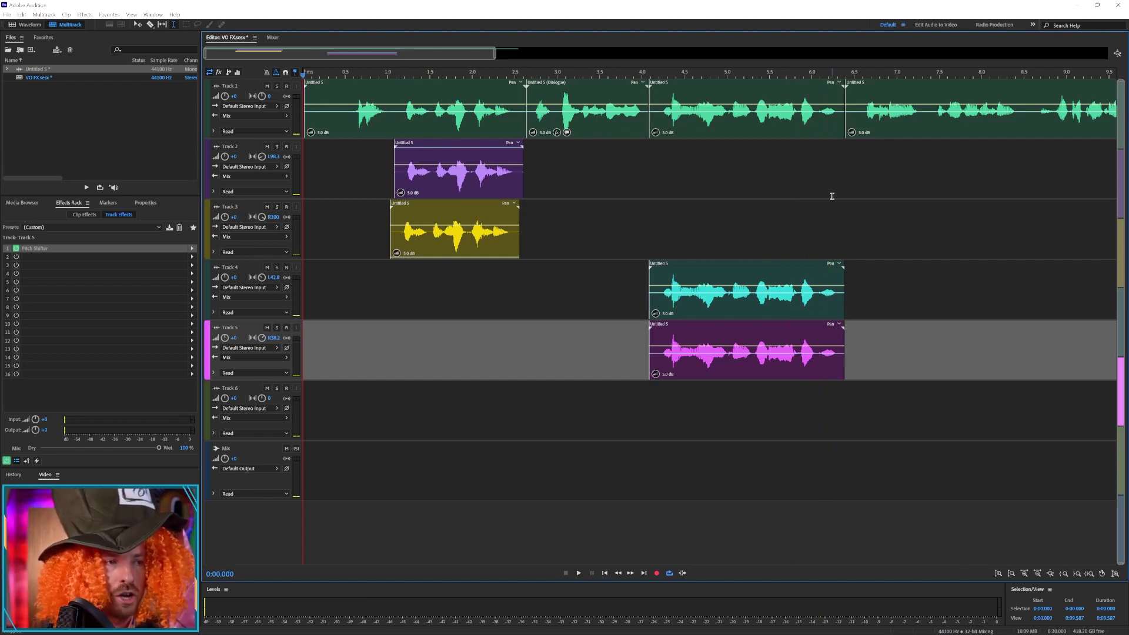
{"action": "key", "text": "space"}
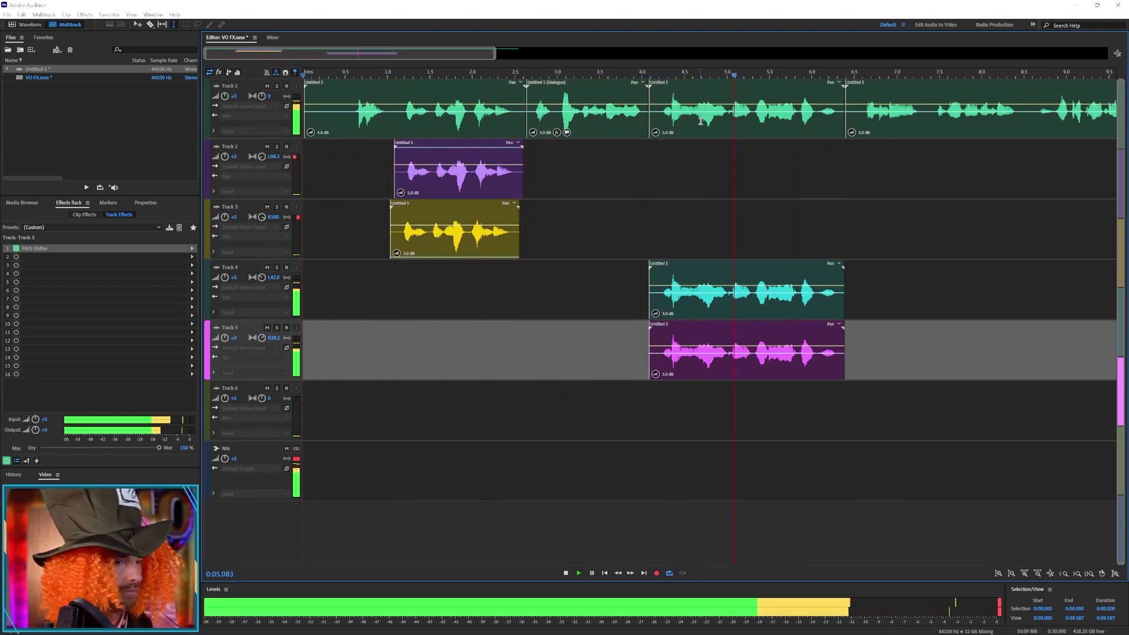
{"action": "key", "text": "space"}
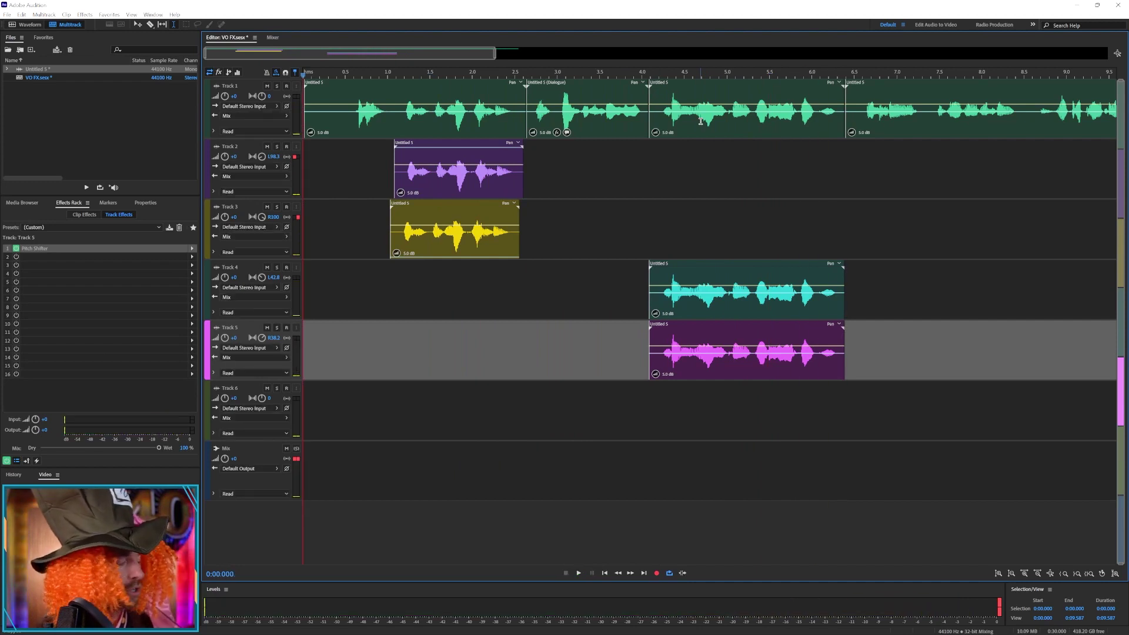